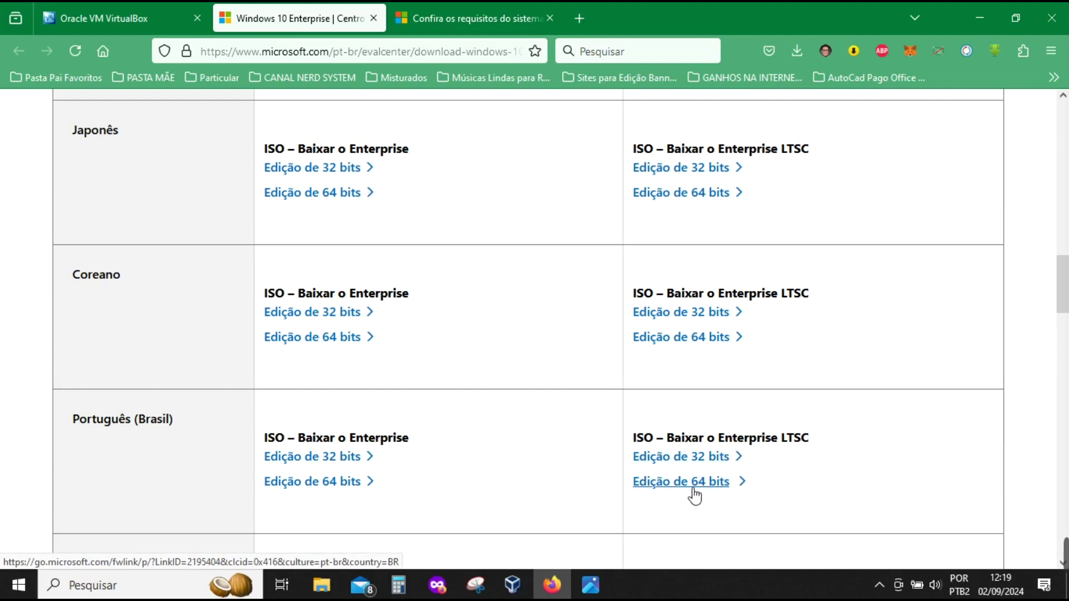
Examine the processor, RAM, hard disk, graphics and display requirements for installing Windows 10 on Microsoft's specifications page.
click(483, 22)
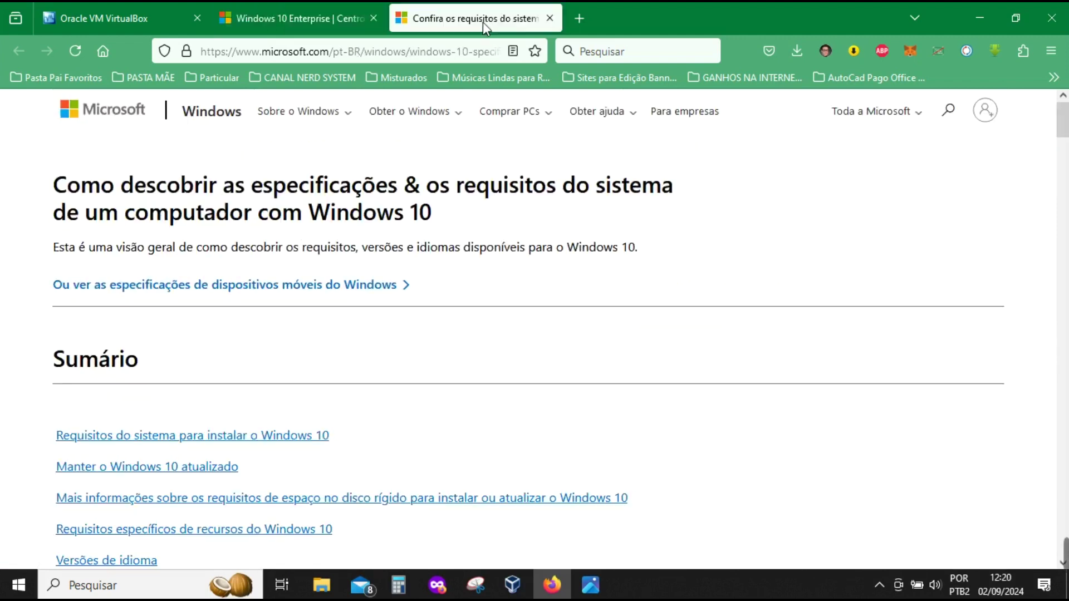
scroll(501, 223, down, 10)
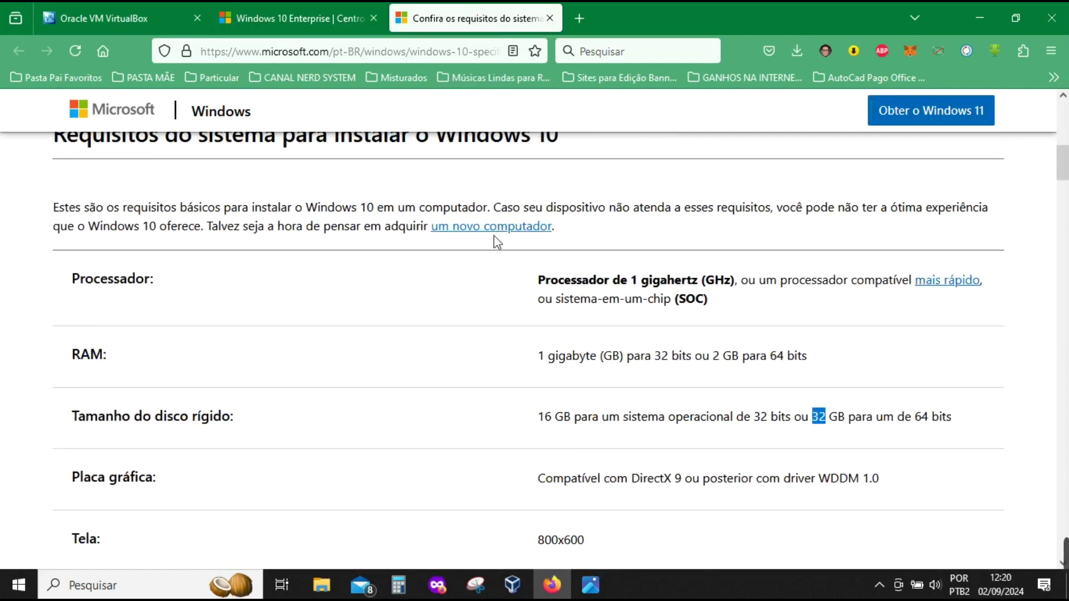
scroll(493, 244, down, 2)
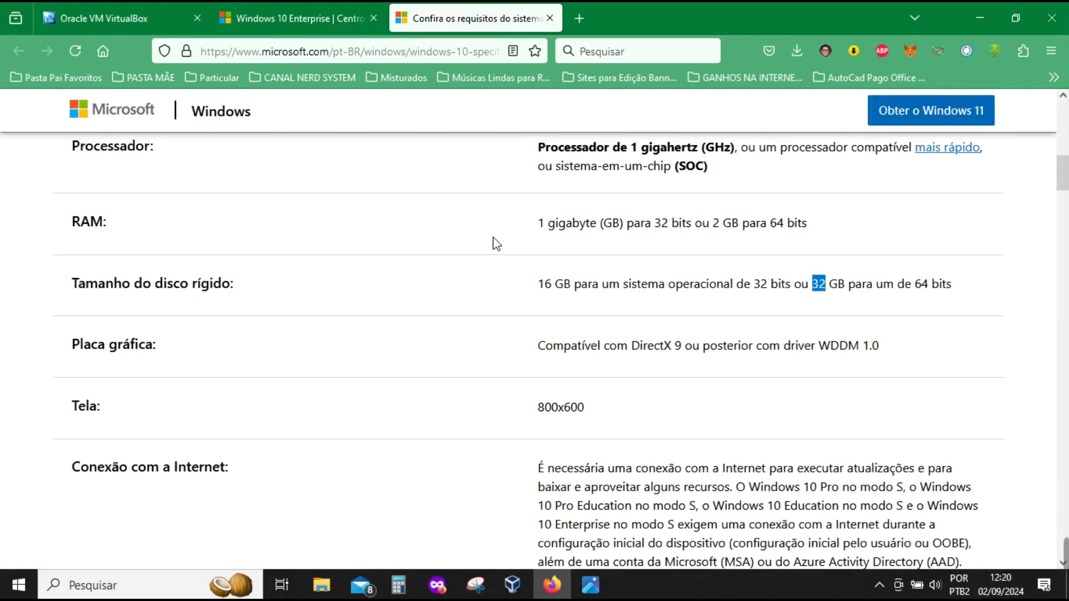
scroll(1065, 170, up, 1)
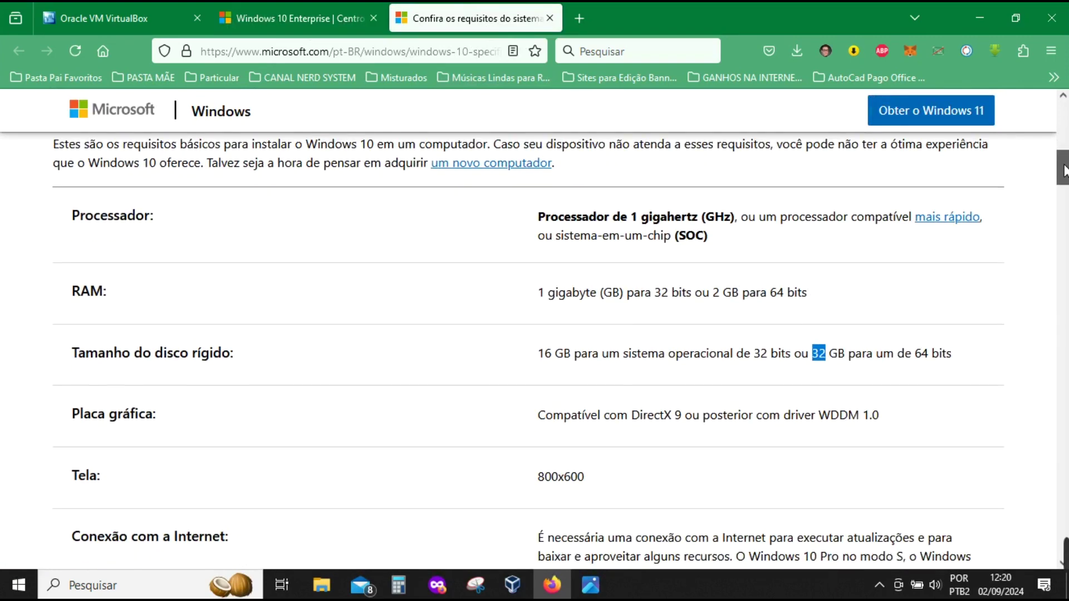
scroll(1065, 170, down, 1)
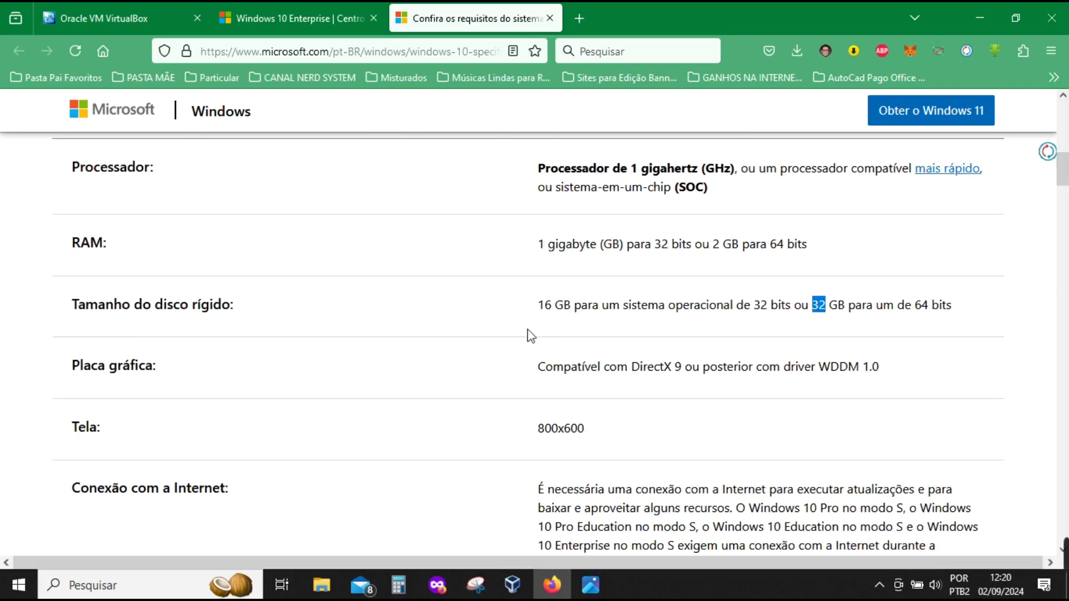
drag(537, 305, 577, 310)
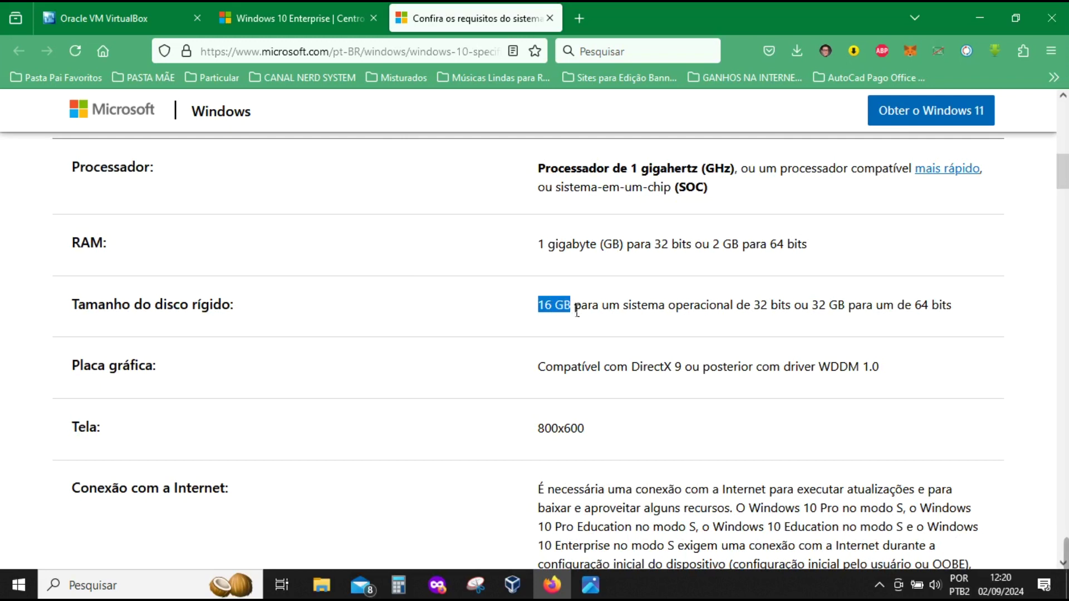
double_click(762, 312)
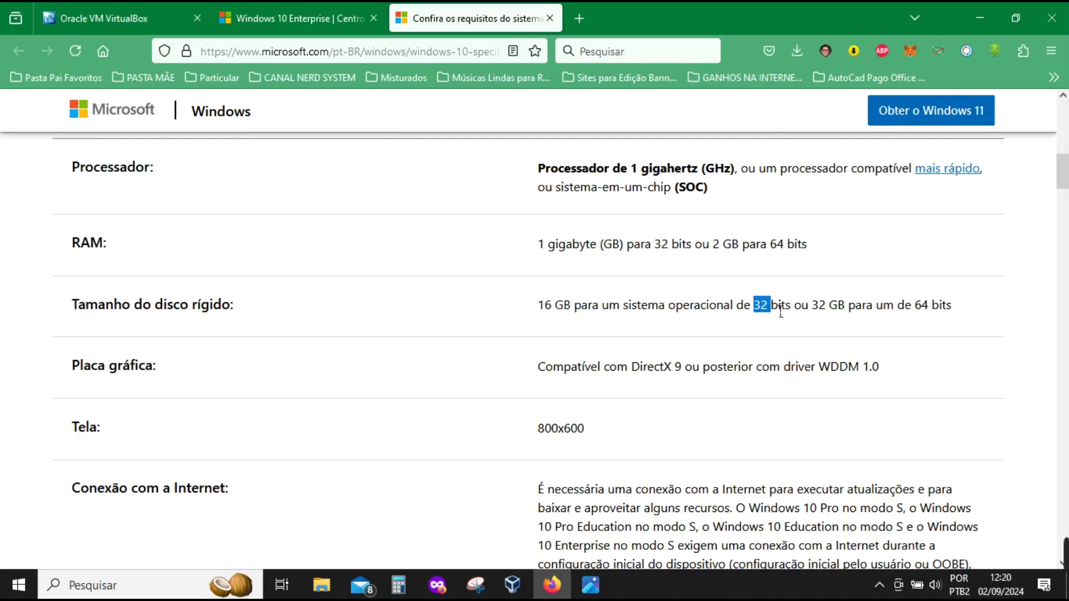
click(834, 315)
drag(834, 315, 813, 310)
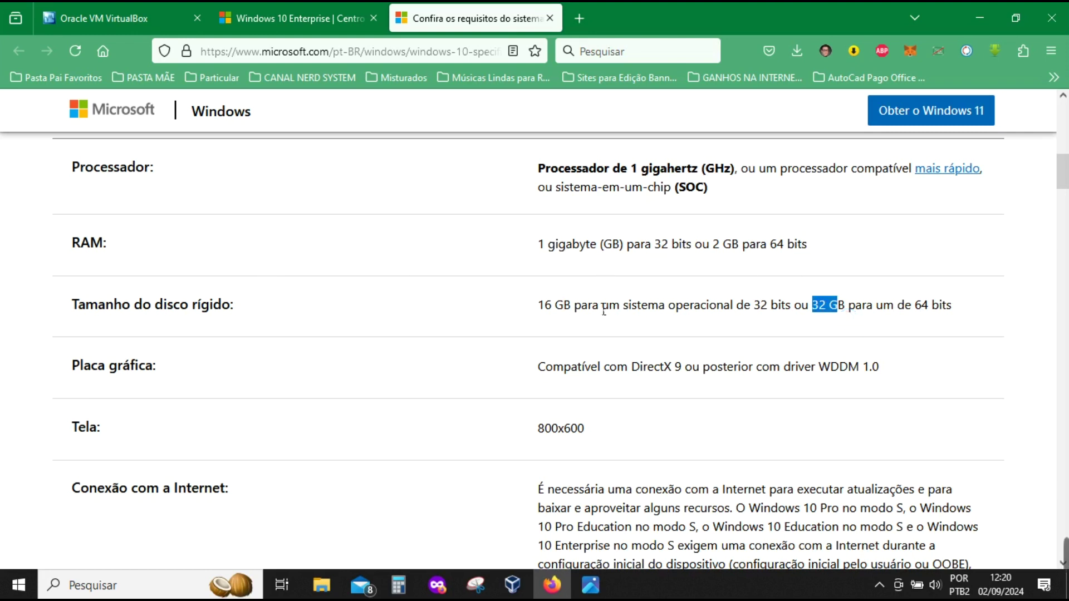
scroll(440, 298, down, 4)
scroll(440, 298, up, 2)
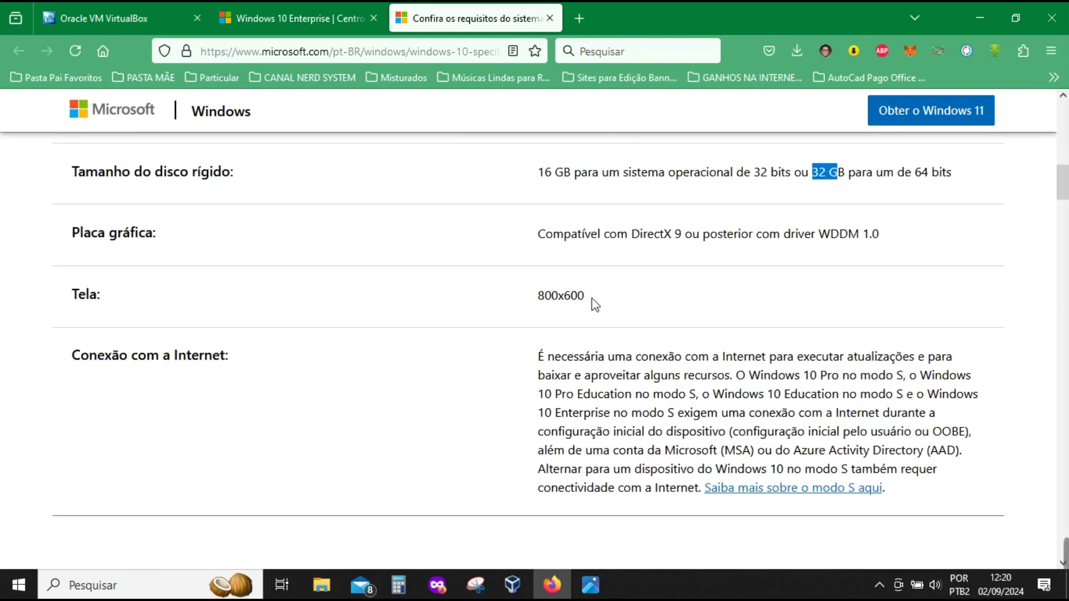
drag(593, 303, 536, 296)
click(431, 299)
scroll(429, 301, up, 2)
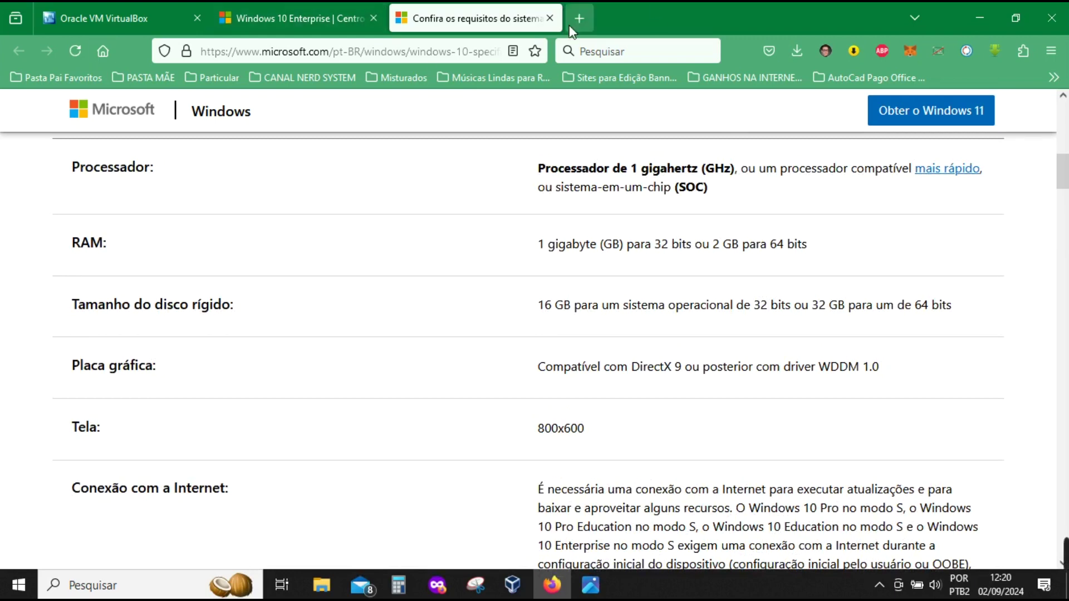
Switch to Oracle VM VirtualBox and begin a new virtual machine named Windows 10 32bits.
click(980, 18)
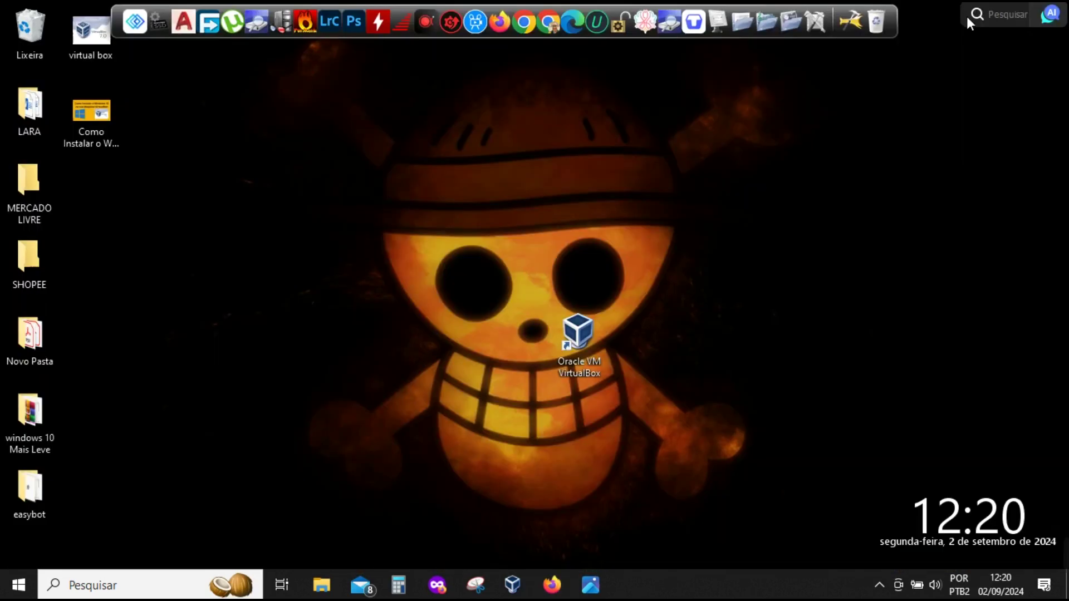
click(521, 581)
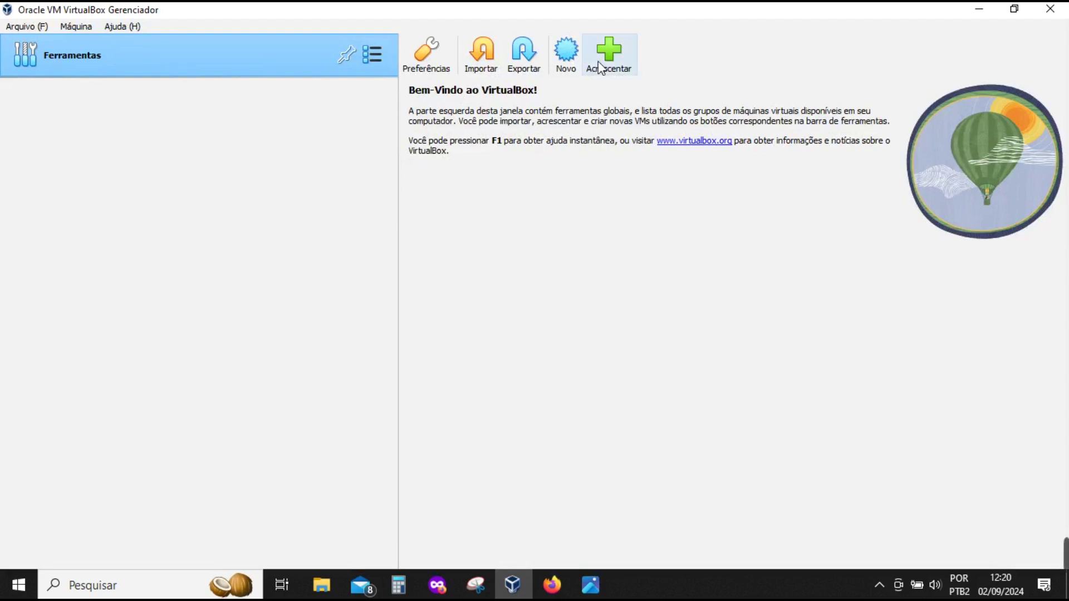
click(572, 54)
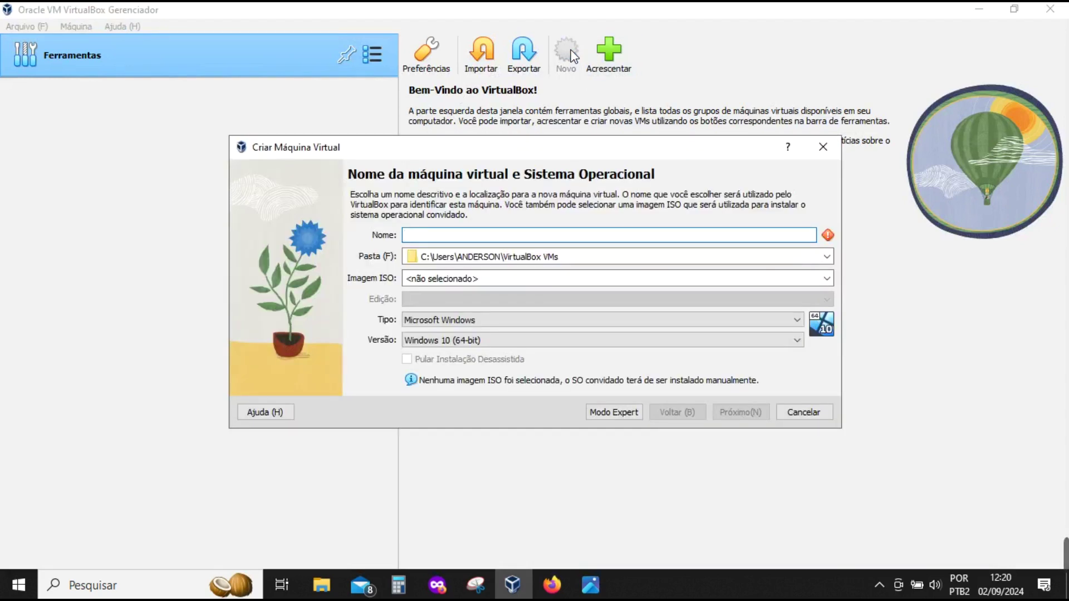
text(W)
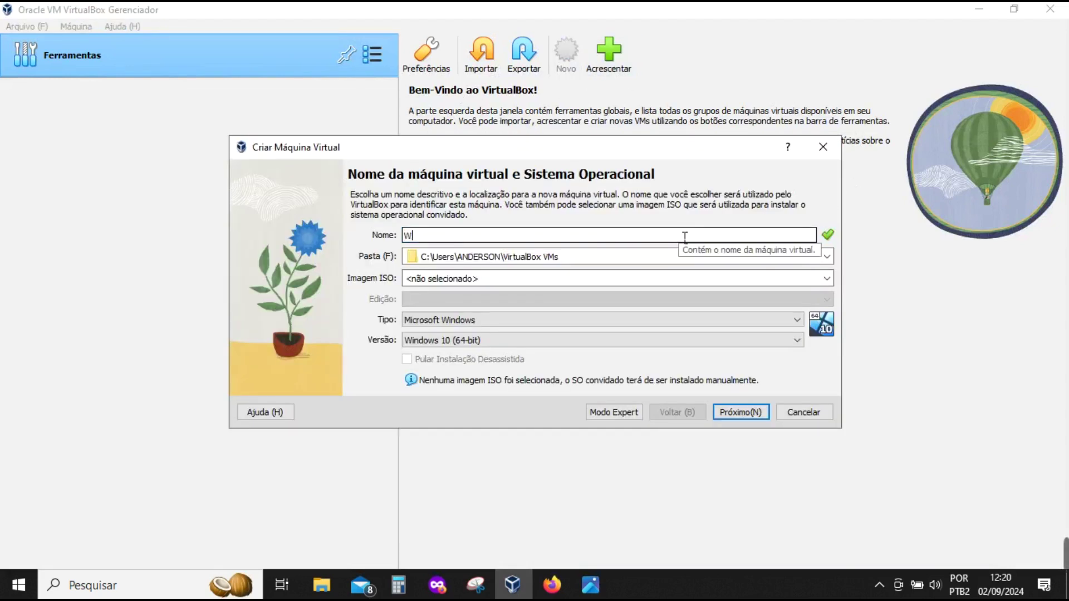
text(indows 10 32bits)
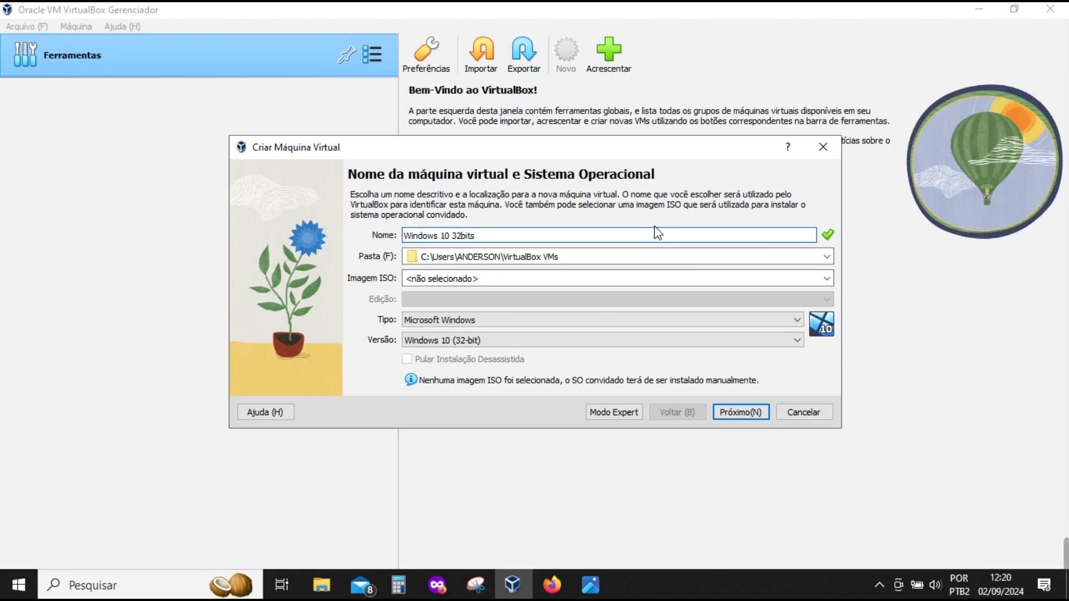
Open the file browser for choosing another ISO image for the new virtual machine.
click(475, 284)
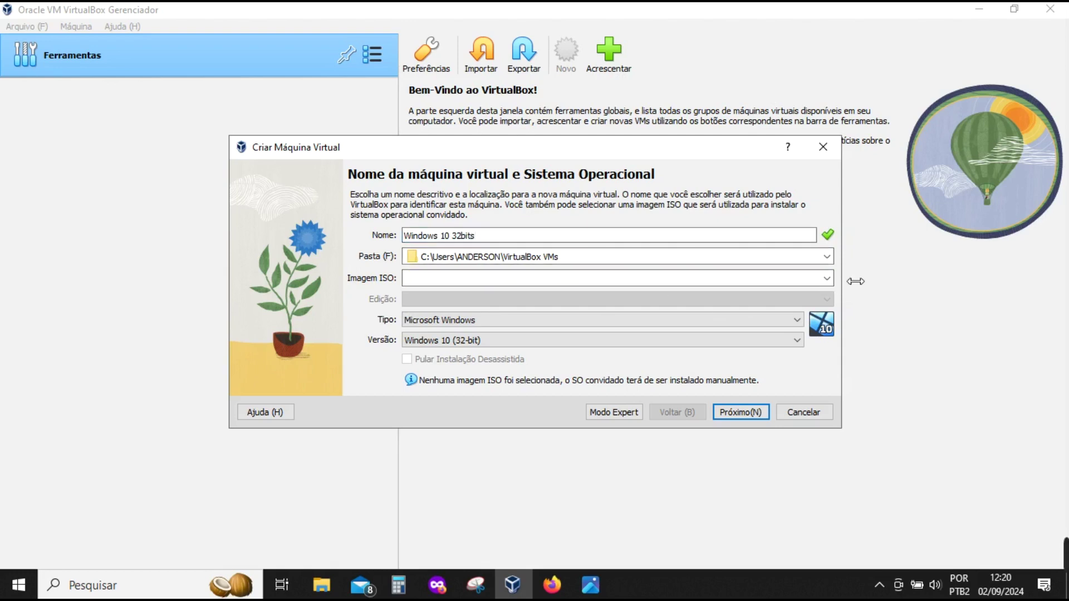
click(826, 279)
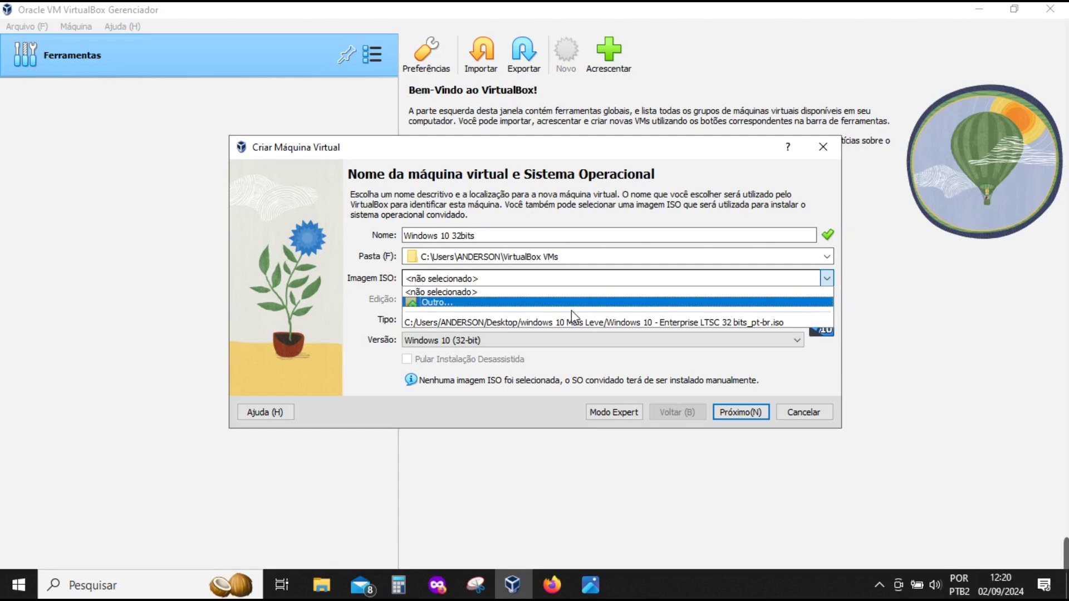
click(509, 303)
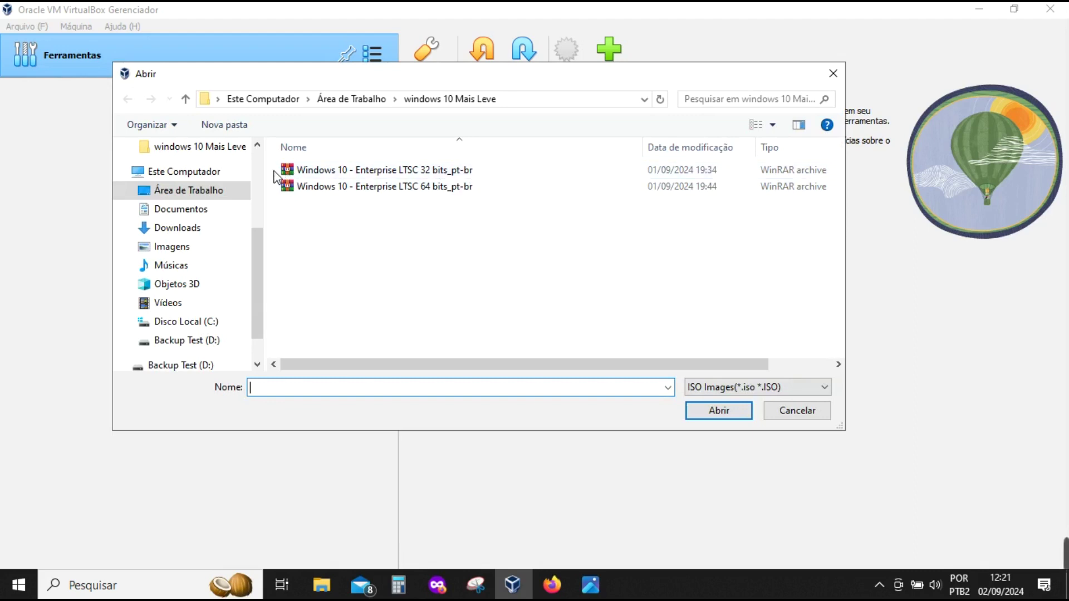
View the file type in the properties of the Windows 10 - Enterprise LTSC 32 bits_pt-br file.
click(382, 175)
right_click(394, 181)
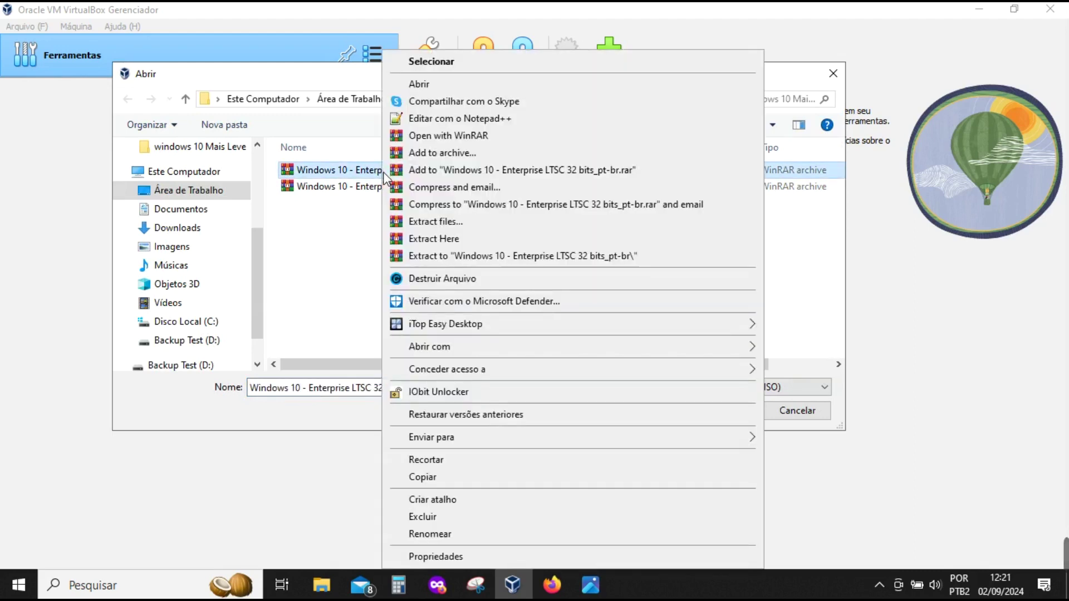
click(470, 560)
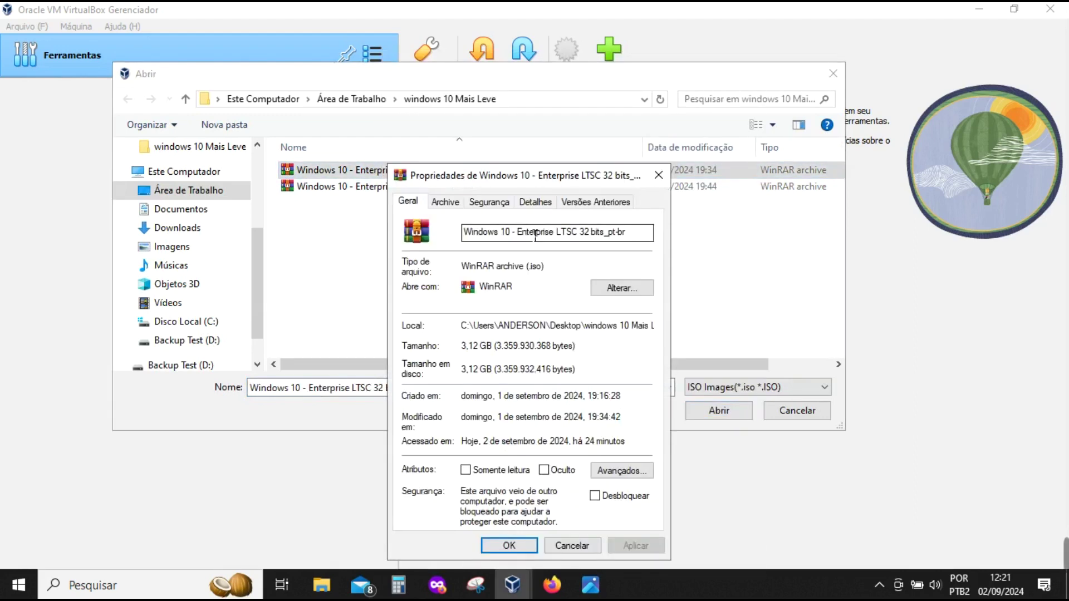
drag(546, 268, 534, 282)
click(544, 297)
click(573, 549)
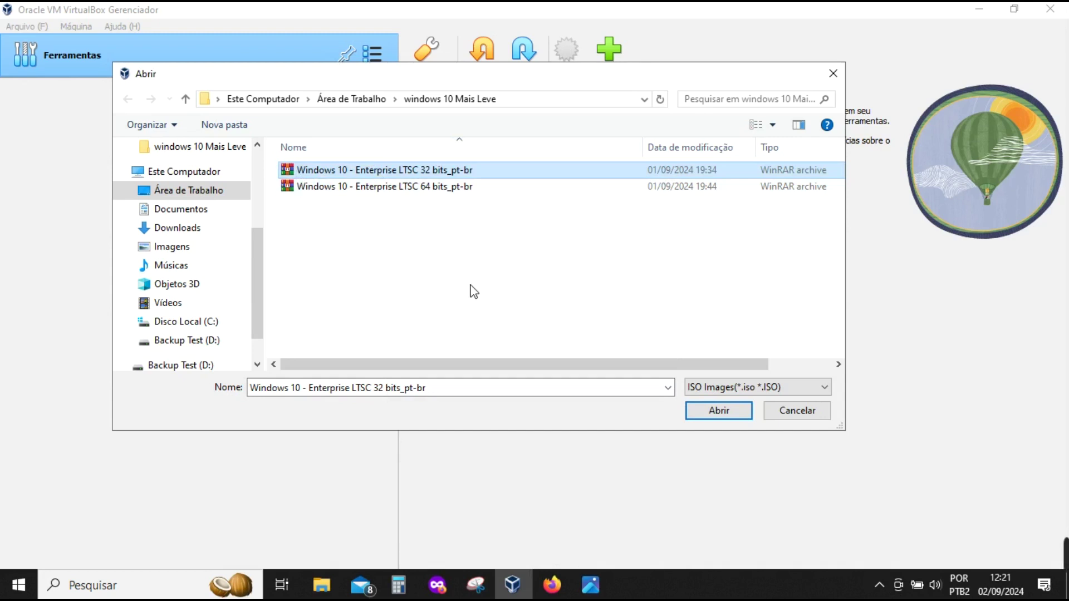
Load Windows 10 - Enterprise LTSC 32 bits_pt-br as the ISO image, skip the unattended installation and continue to the hardware settings.
double_click(476, 173)
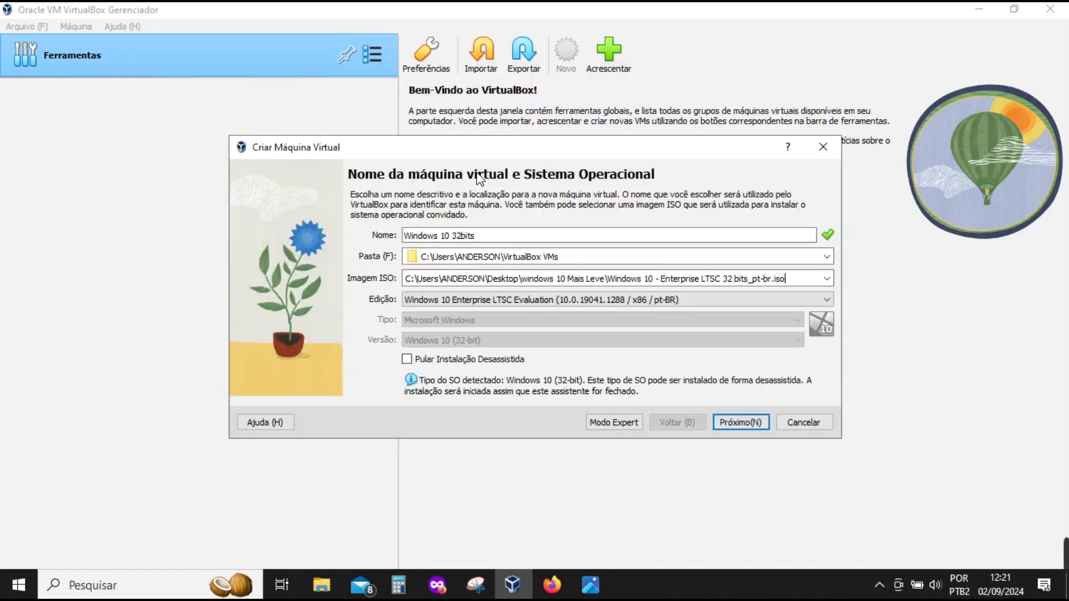
click(408, 361)
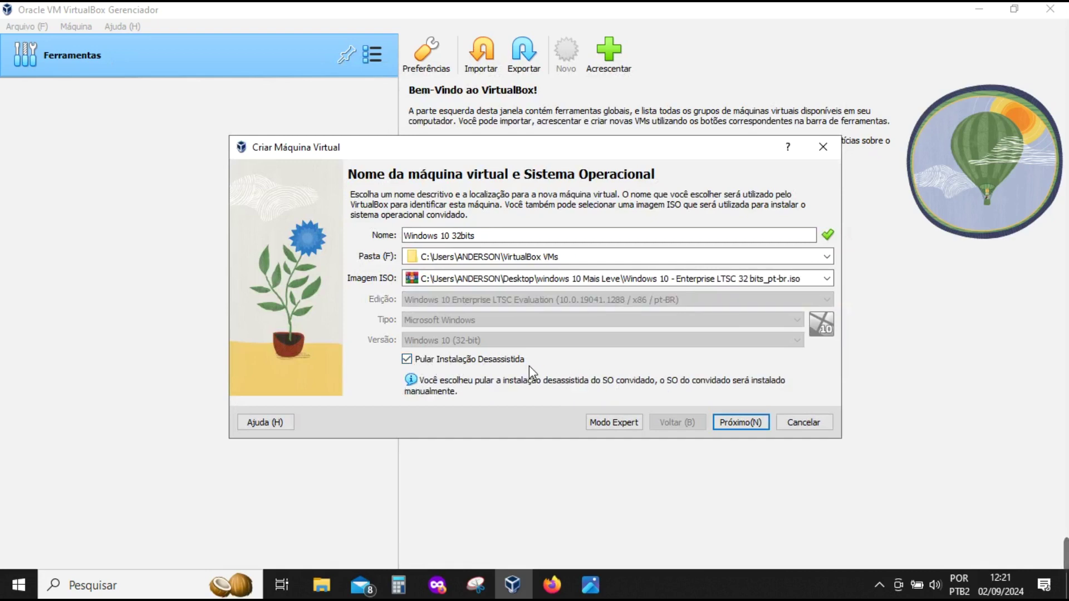
click(726, 421)
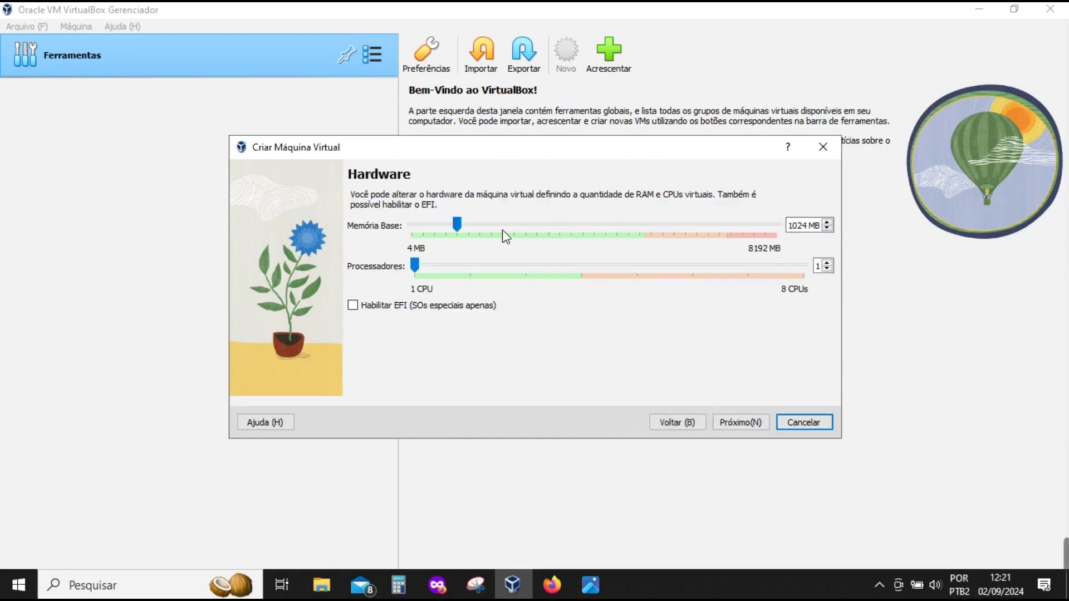
Set the base memory to 2048 MB and the processors to 3, continuing to the virtual hard disk settings.
click(517, 227)
click(551, 228)
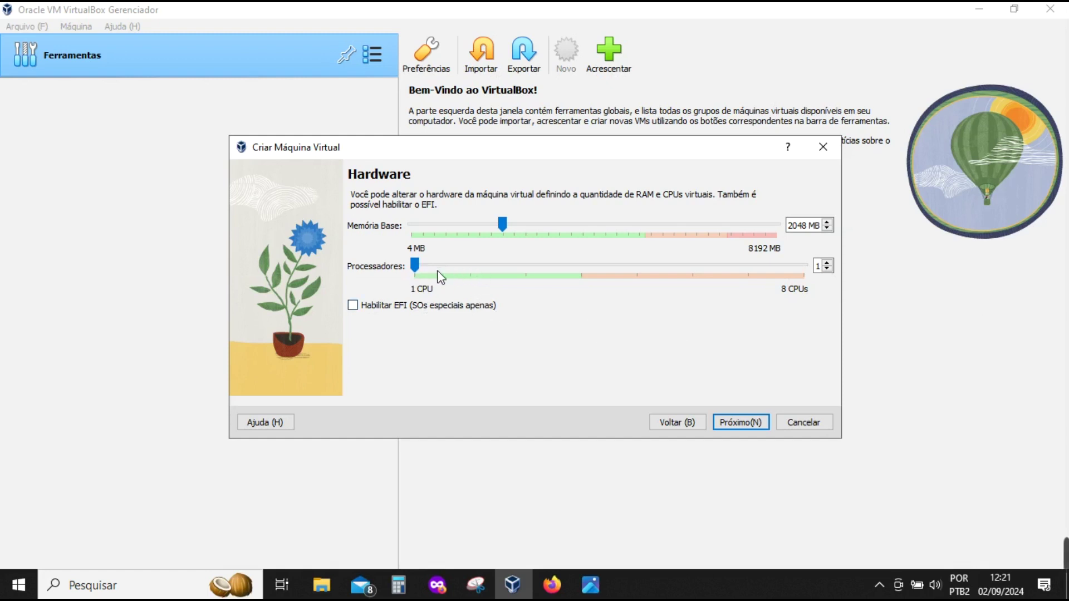
drag(415, 266, 497, 278)
click(738, 425)
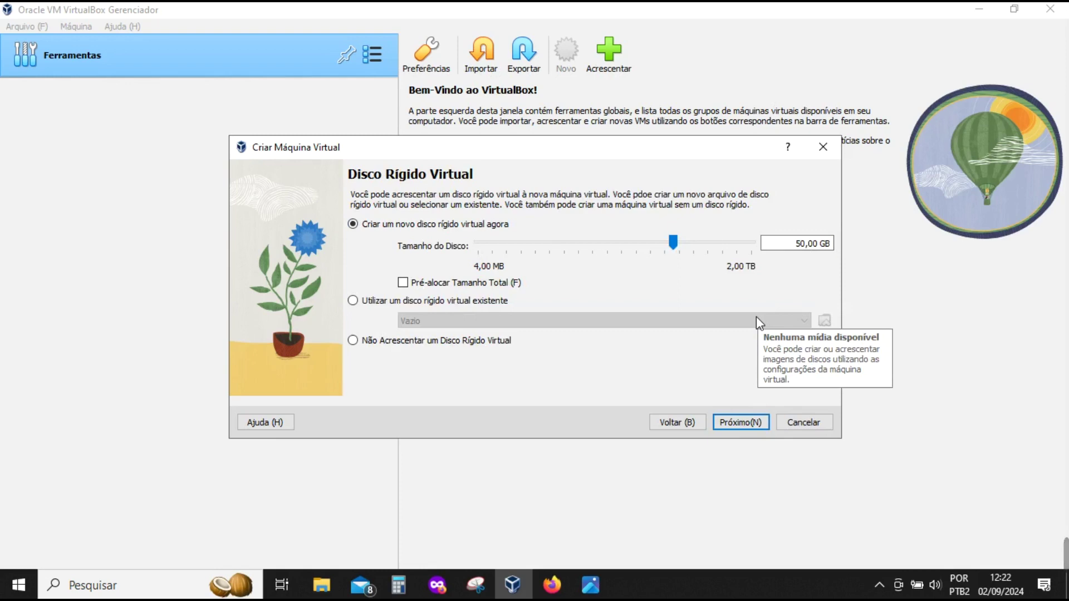
Check the hard disk size requirement for 32-bit Windows 10 in the browser and return to VirtualBox.
click(546, 588)
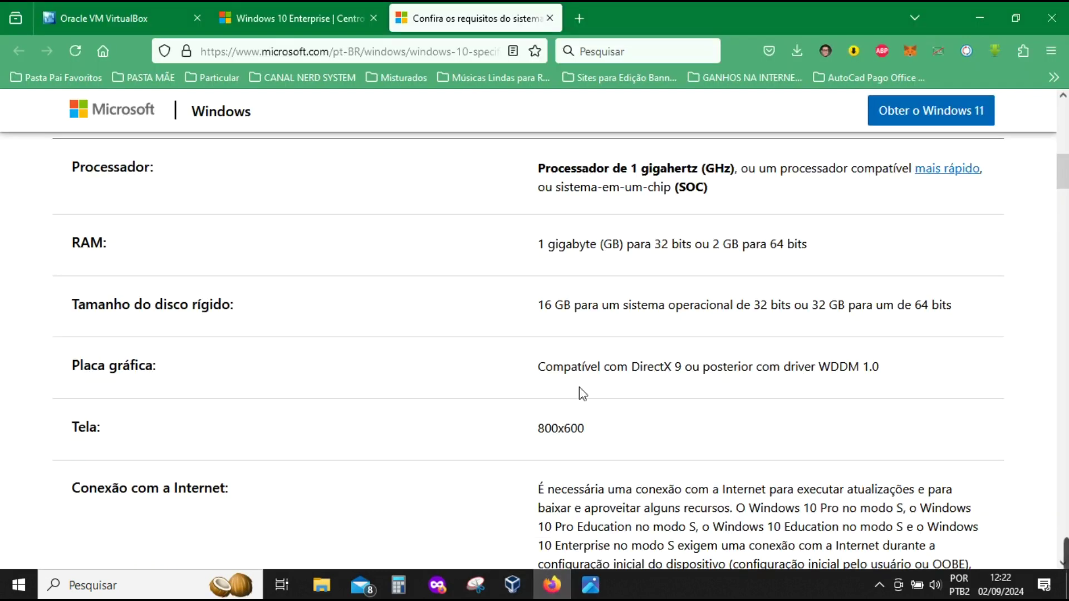
drag(535, 306, 576, 312)
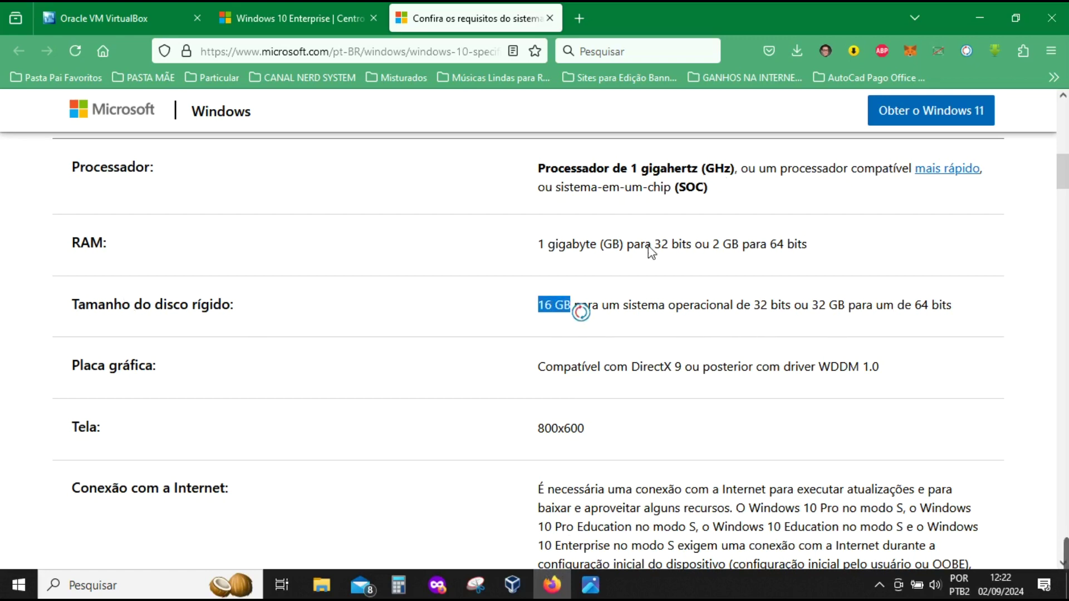
click(968, 19)
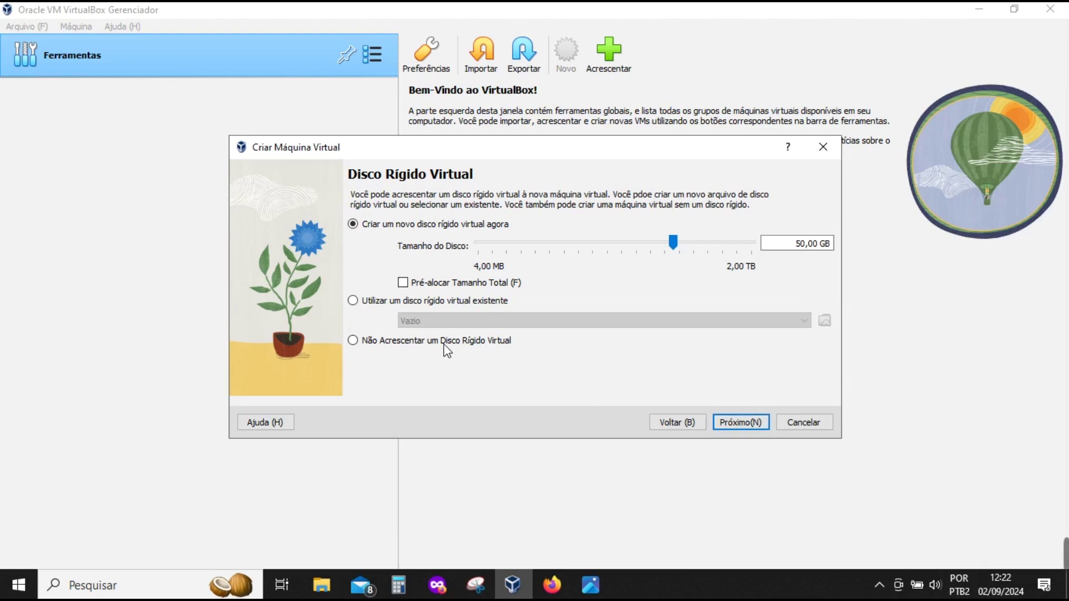
Finish creating the virtual machine with a new 50 GB virtual hard disk and start it.
click(751, 423)
click(749, 422)
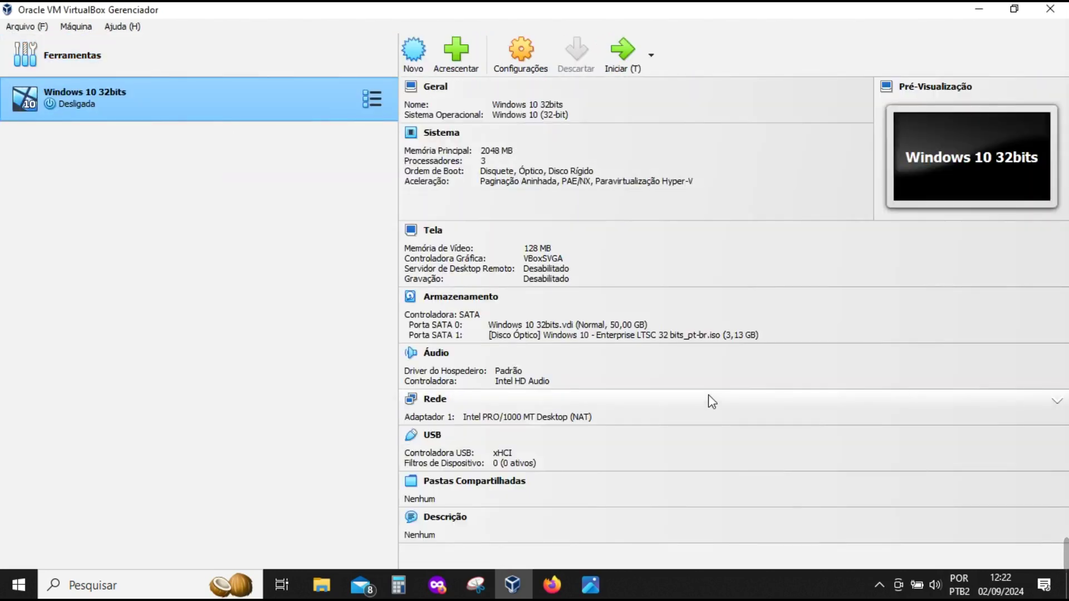
click(625, 63)
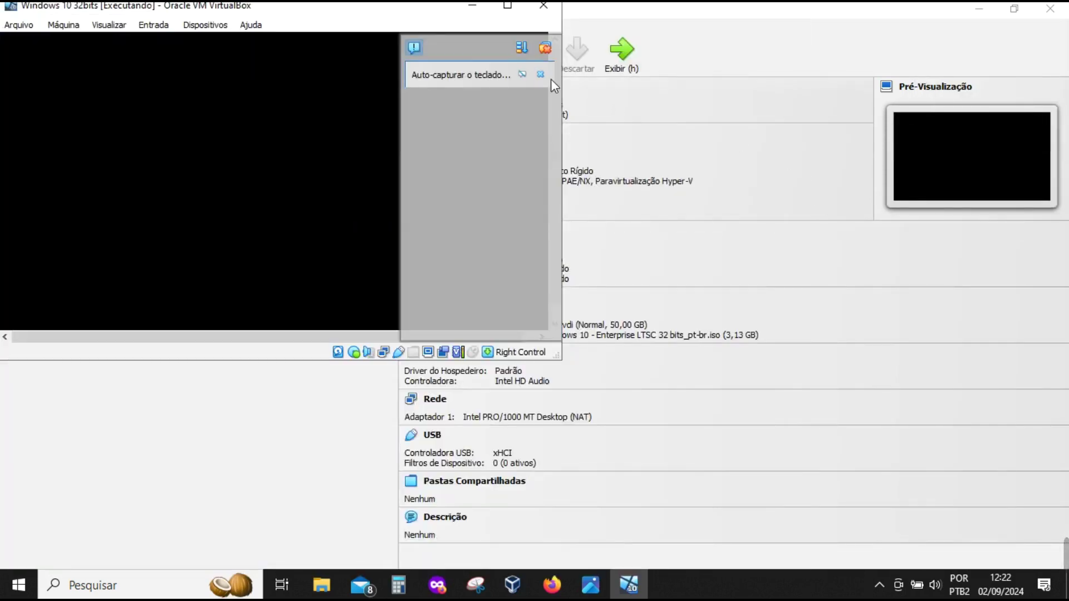
Dismiss the keyboard capture and mouse integration notifications and reposition the running virtual machine's window so its title bar and edges are in view.
click(540, 74)
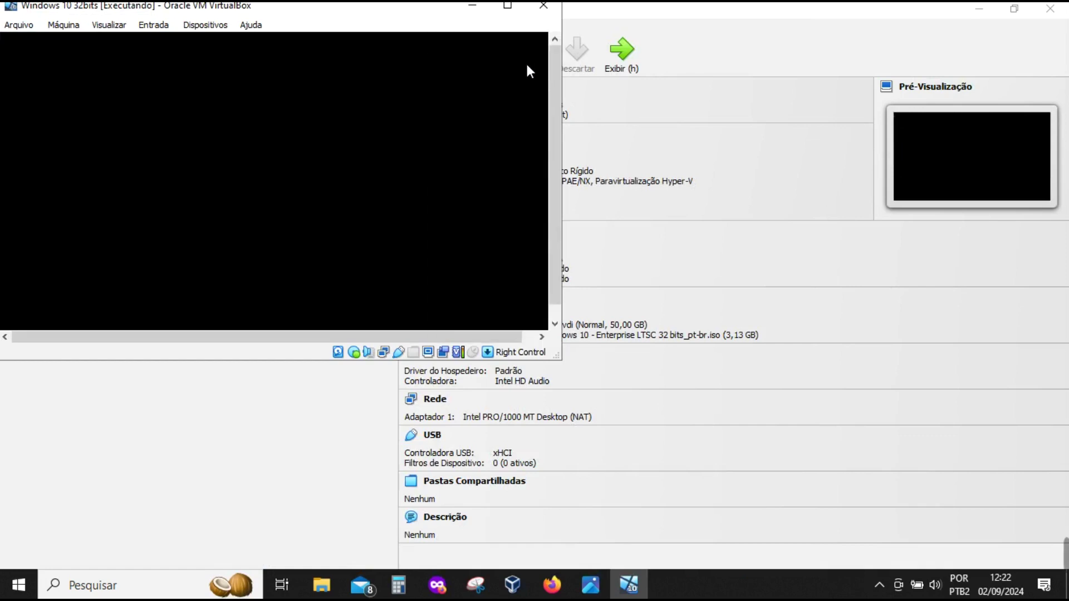
drag(398, 16, 726, 148)
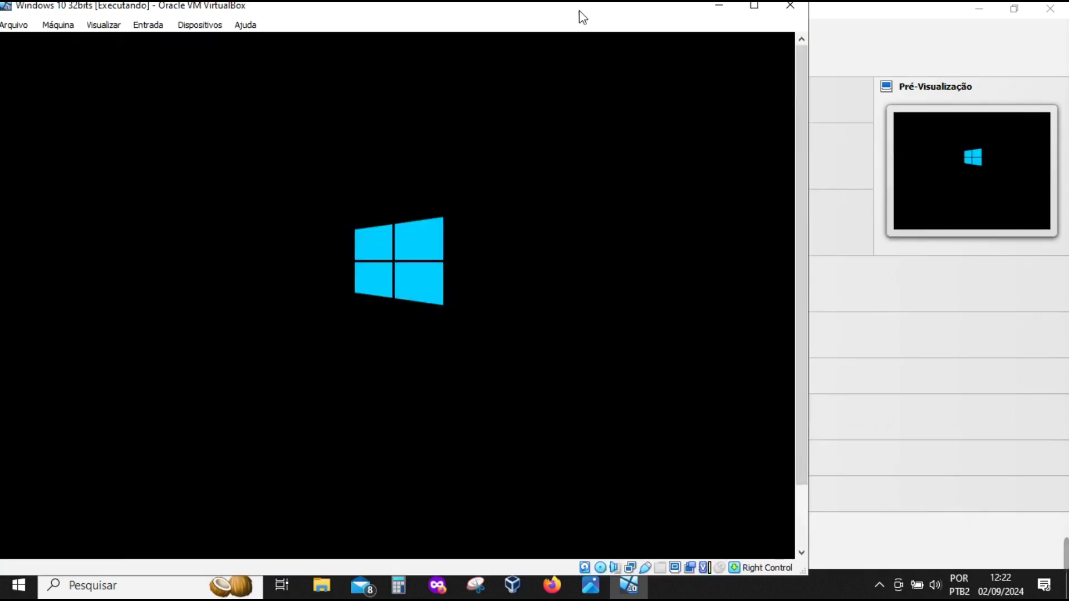
drag(578, 14, 704, 17)
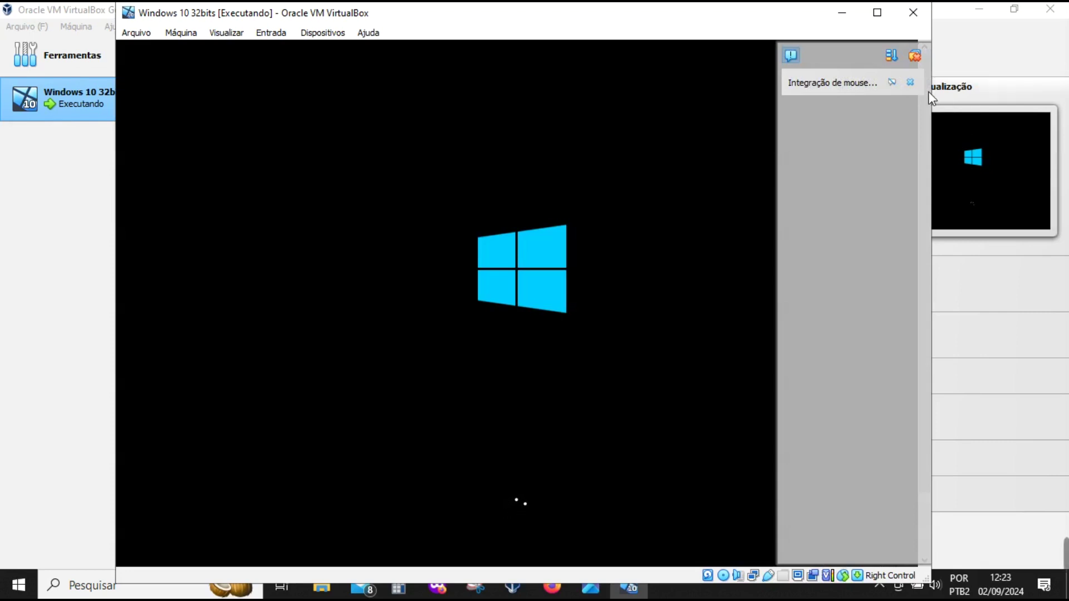
click(912, 83)
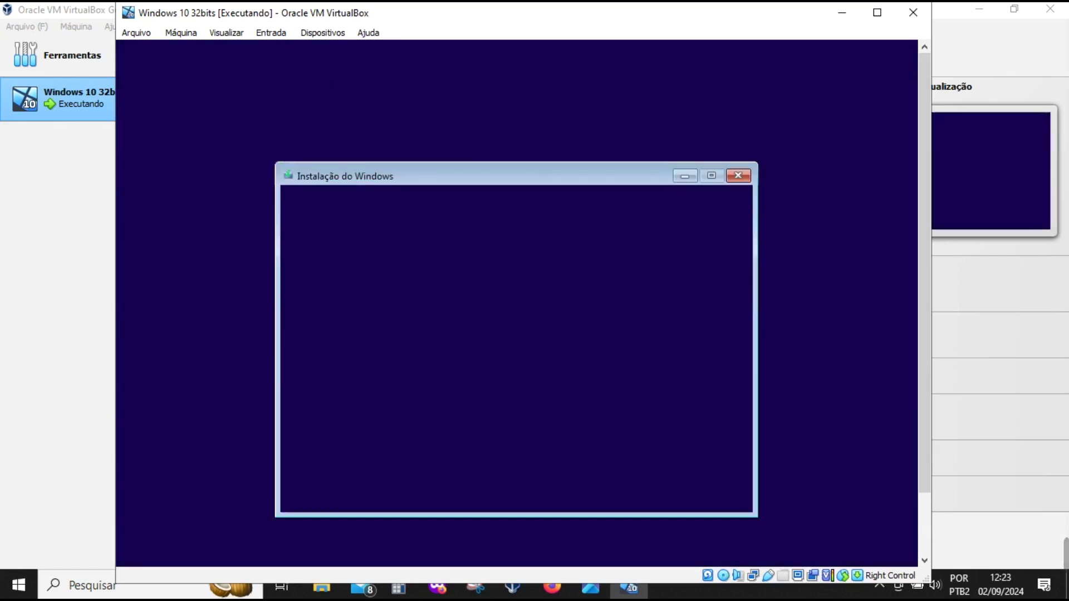
Set the setup keyboard to Português (Brasil ABNT2) and start the Windows installation.
click(579, 415)
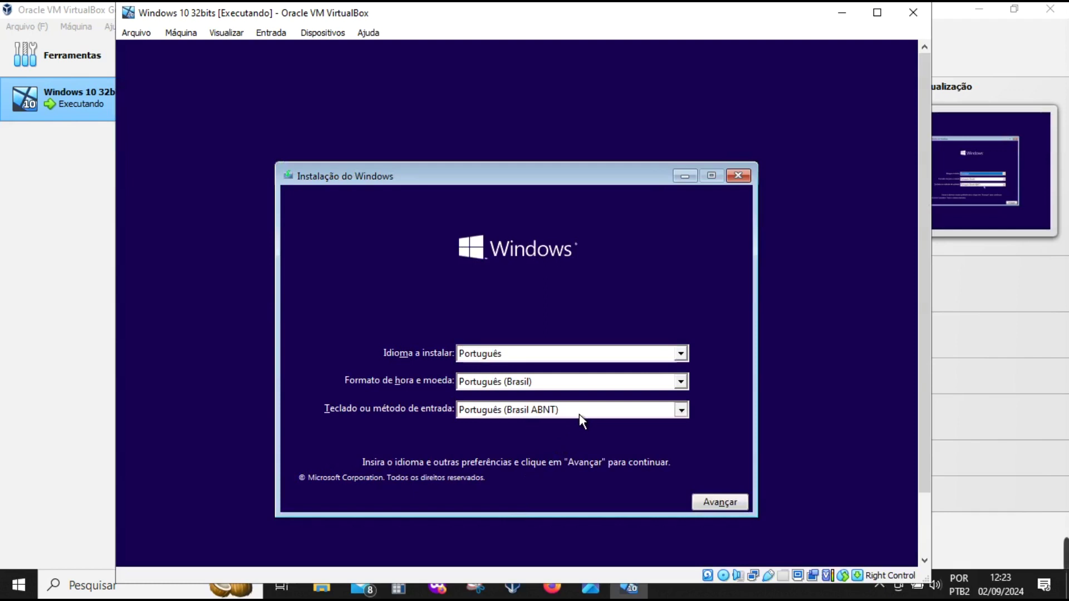
click(567, 437)
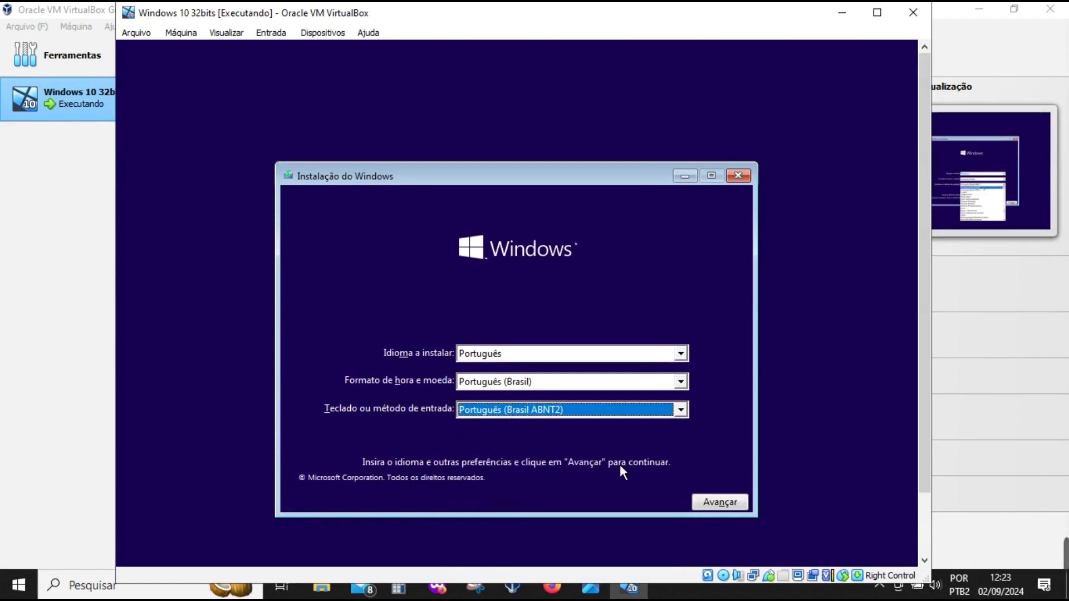
click(718, 502)
click(527, 347)
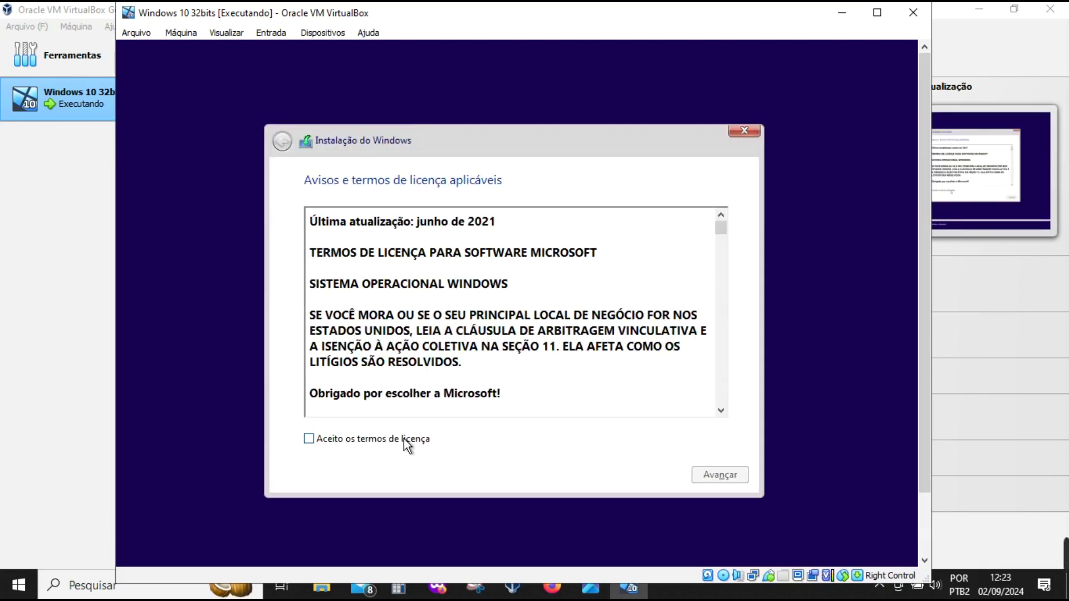
Accept the licence terms and choose the custom installation type (Personalizada: instalar apenas o Windows).
click(404, 440)
click(707, 474)
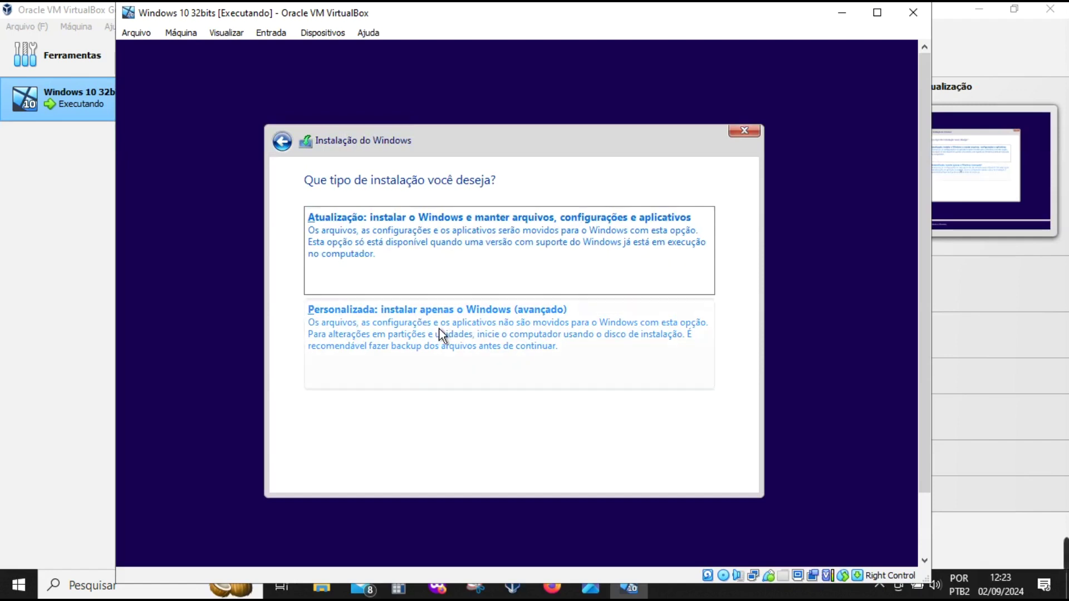
click(542, 333)
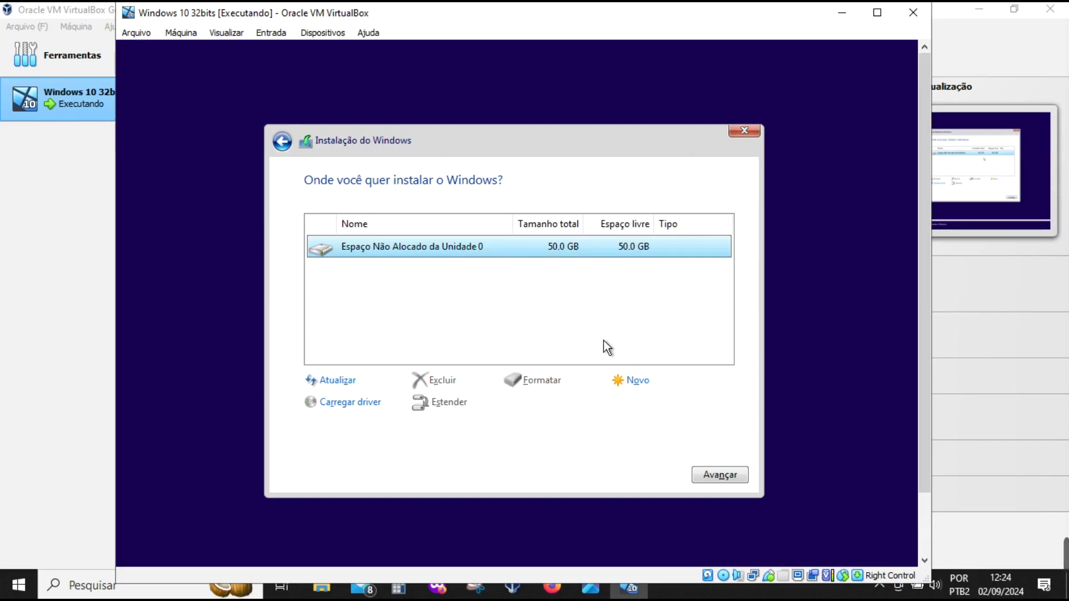
Create a new partition from all the unallocated space of Unidade 0 and install Windows on the primary partition.
click(636, 383)
click(666, 405)
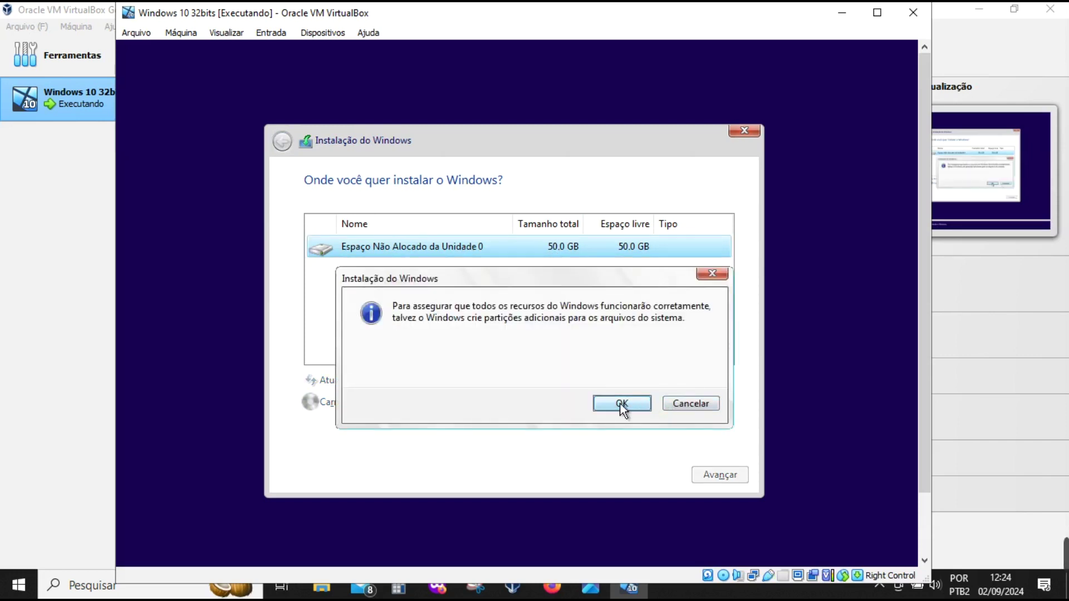
click(621, 405)
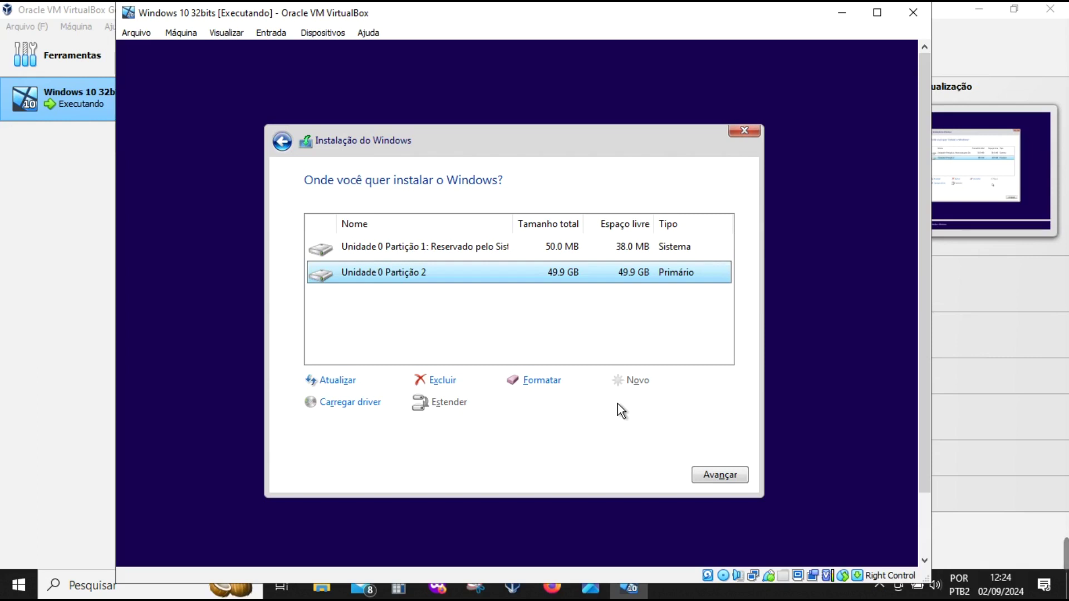
click(719, 474)
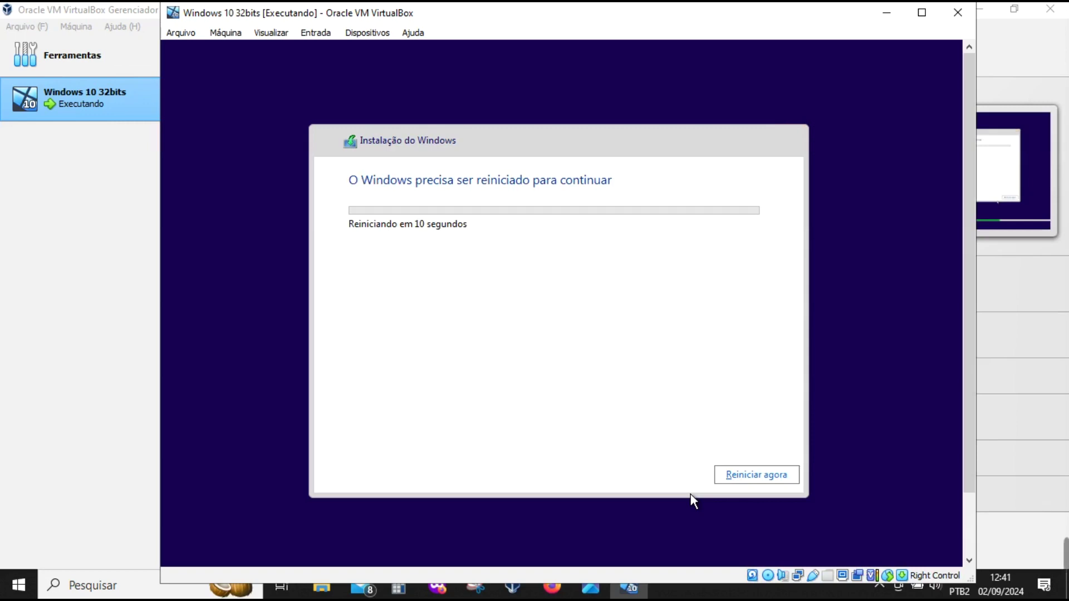
Restart the virtual machine and cancel the Windows setup that reopens from the ISO so the installed system can boot.
click(735, 477)
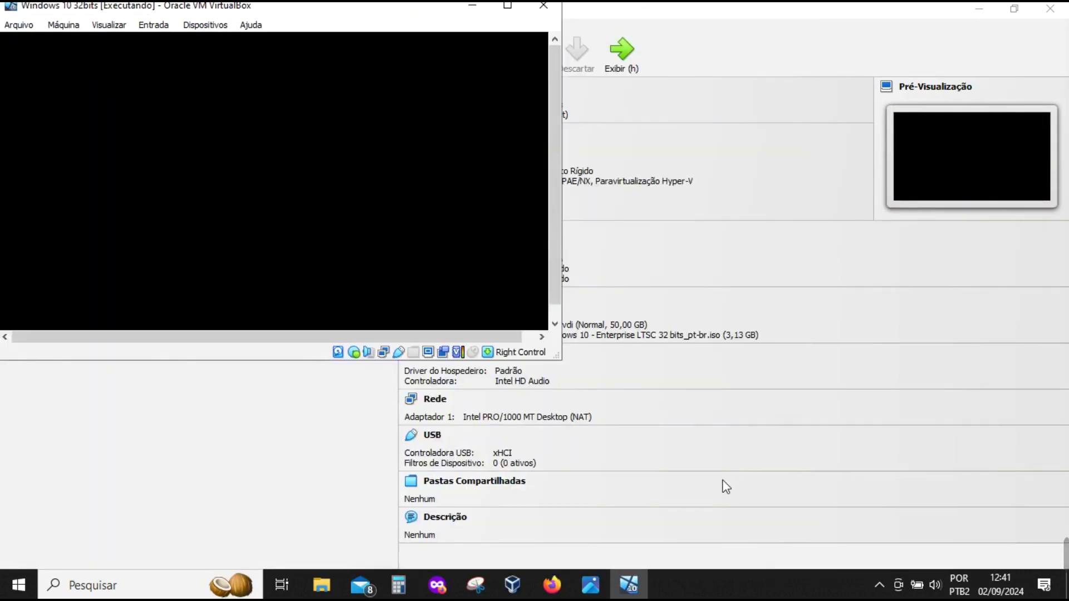
drag(344, 16, 660, 104)
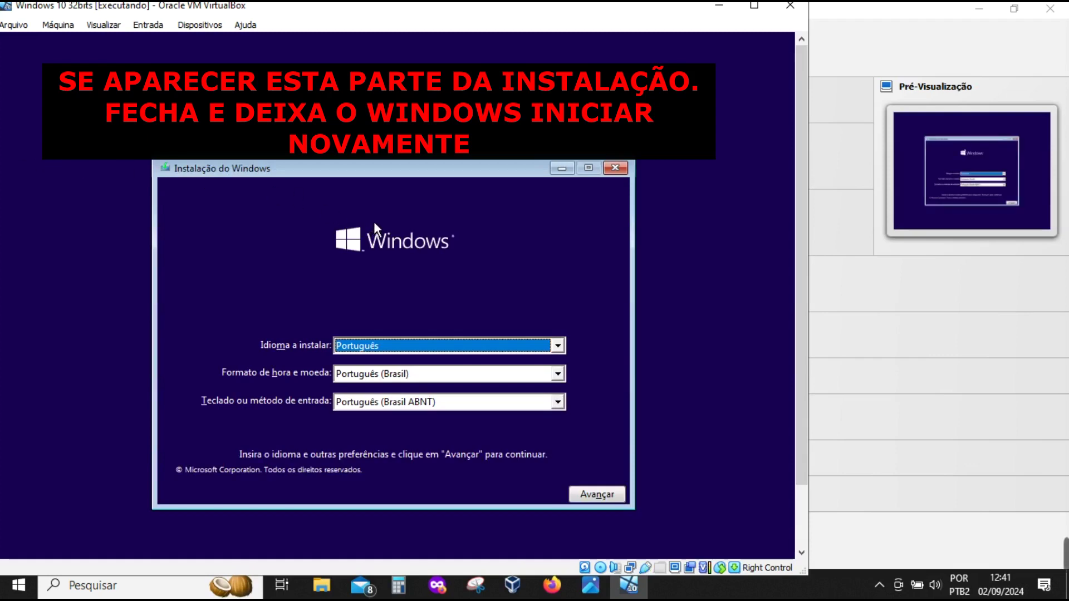
click(626, 168)
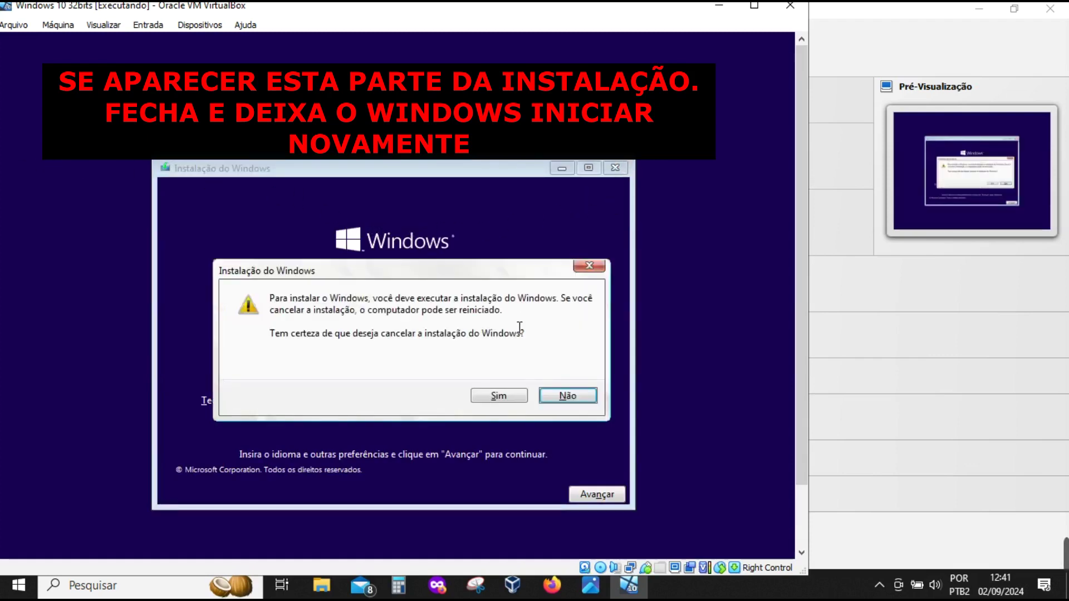
click(506, 397)
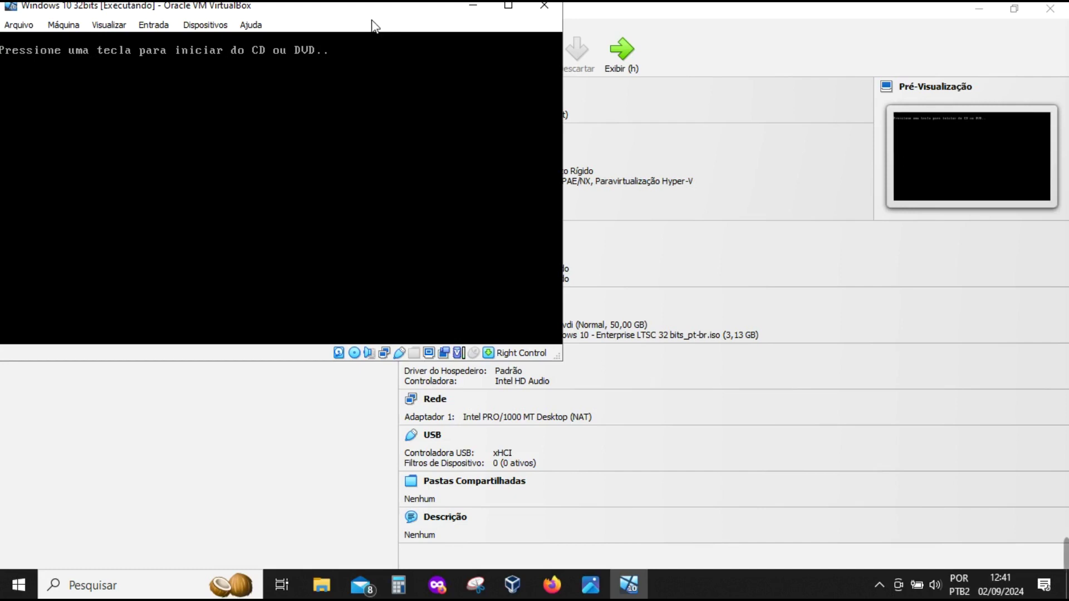
drag(346, 12, 653, 131)
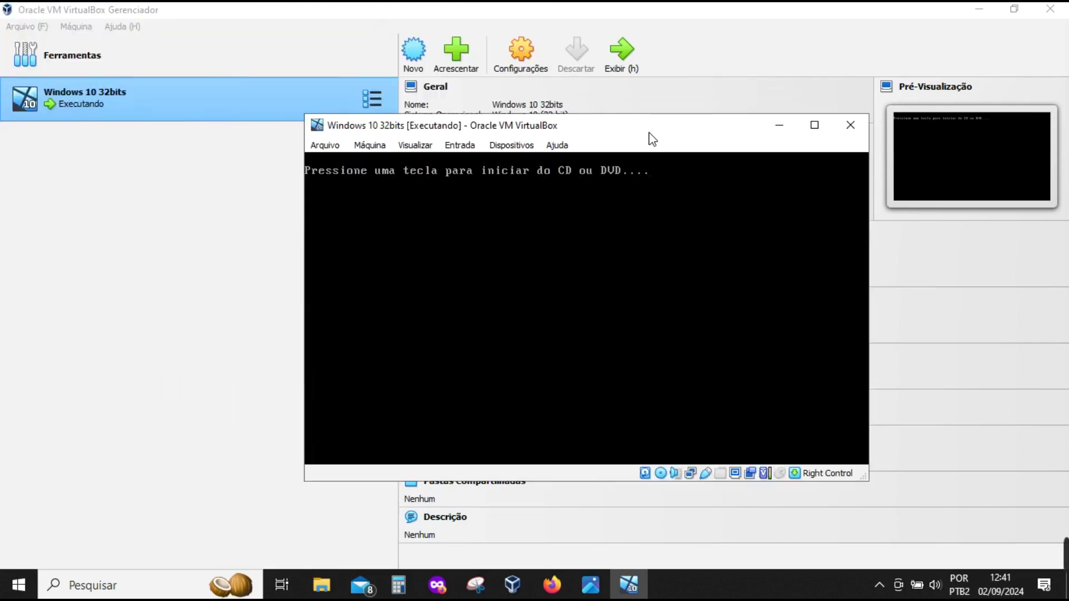
key(Return)
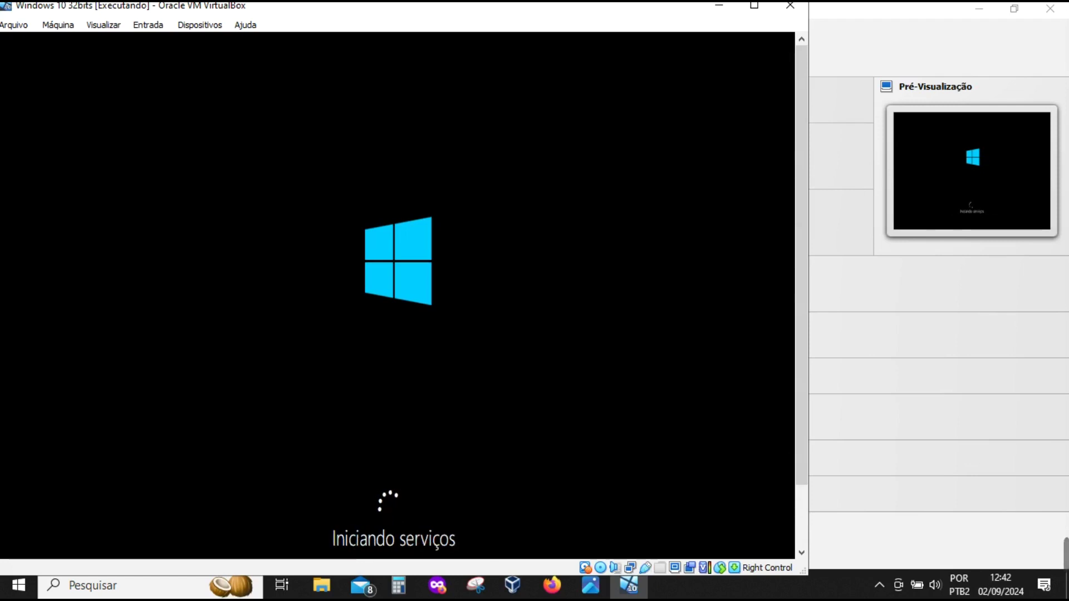
Reposition the virtual machine's window and confirm Brasil as the region in the initial Windows setup.
drag(387, 17, 537, 21)
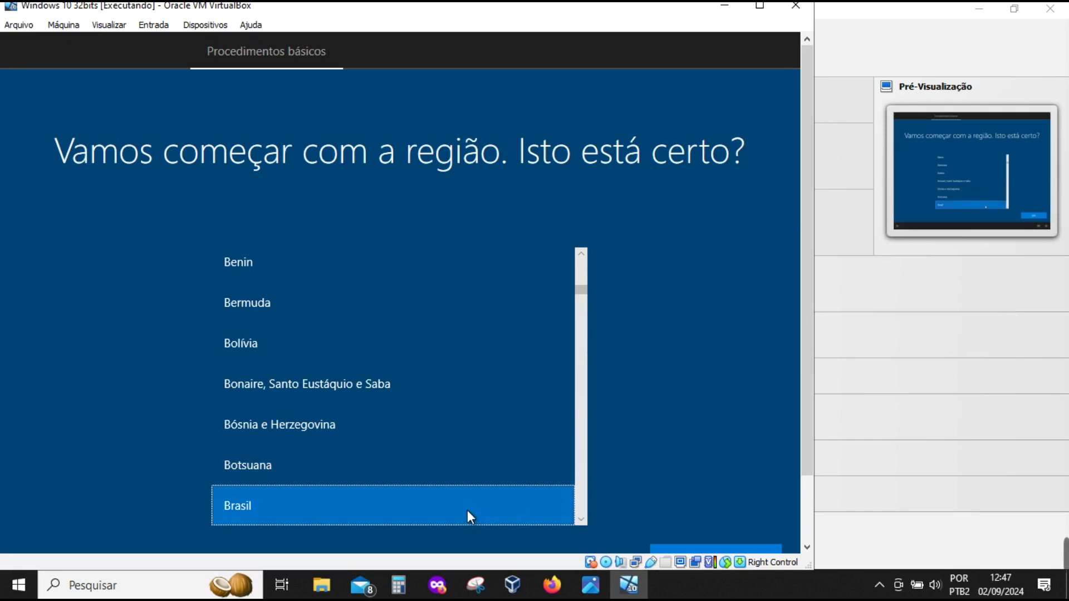
drag(802, 376, 805, 440)
click(708, 480)
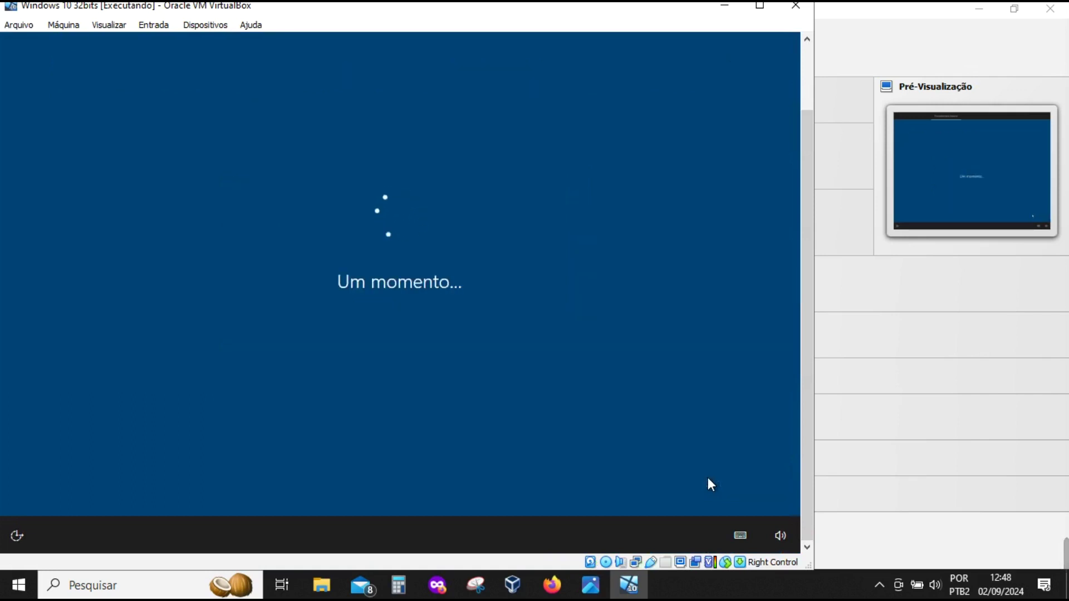
Choose the Português (Brasil ABNT2) keyboard layout and skip adding a second layout.
drag(633, 16, 725, 23)
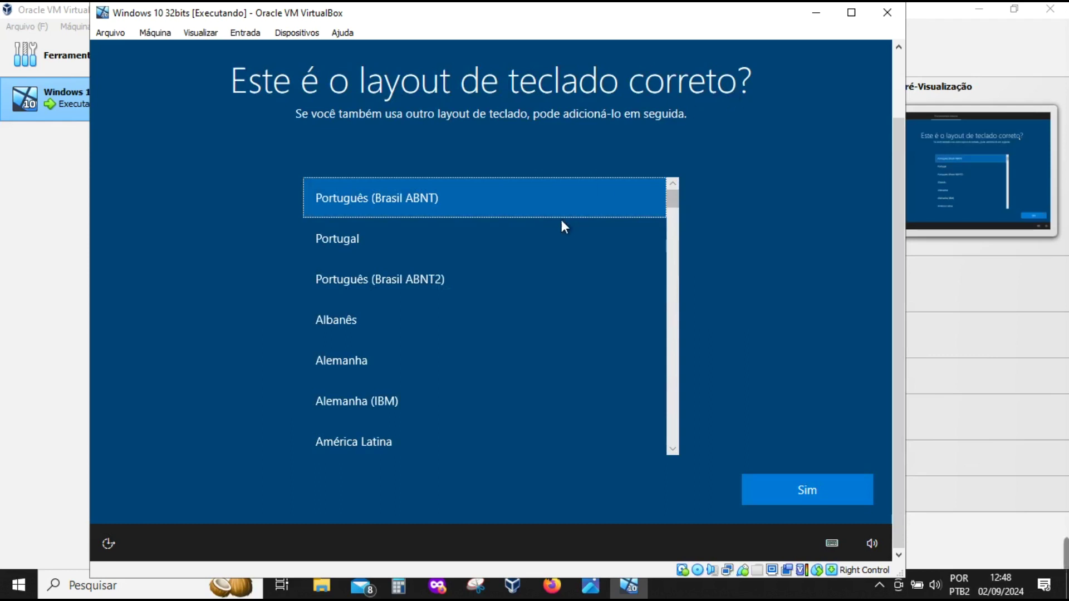
click(461, 294)
click(770, 479)
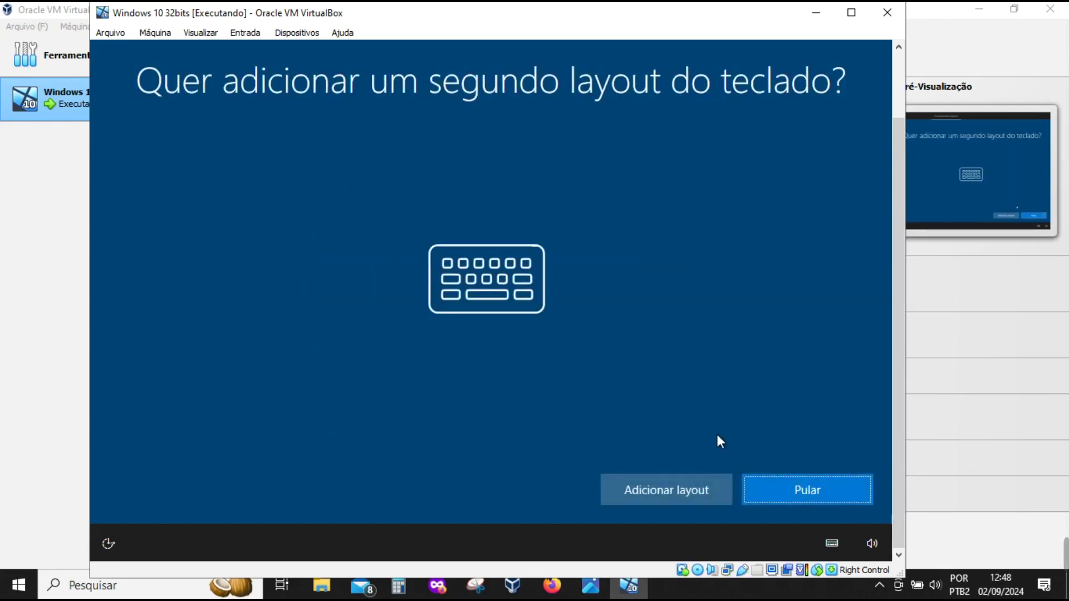
click(790, 492)
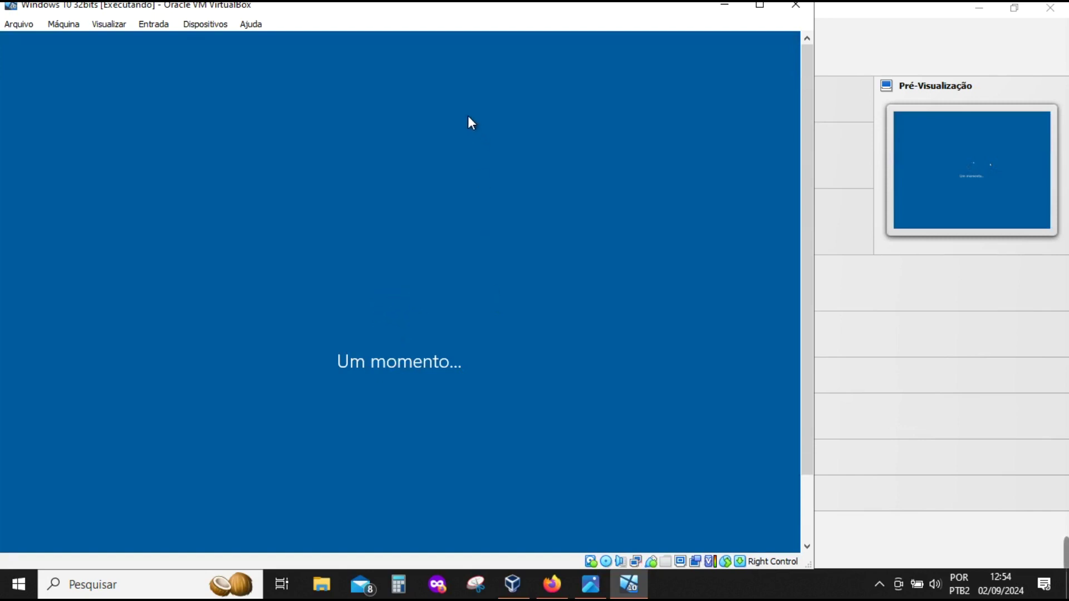
Choose domain join (Ingresso no domínio) instead of signing in with a Microsoft account.
drag(396, 10, 507, 25)
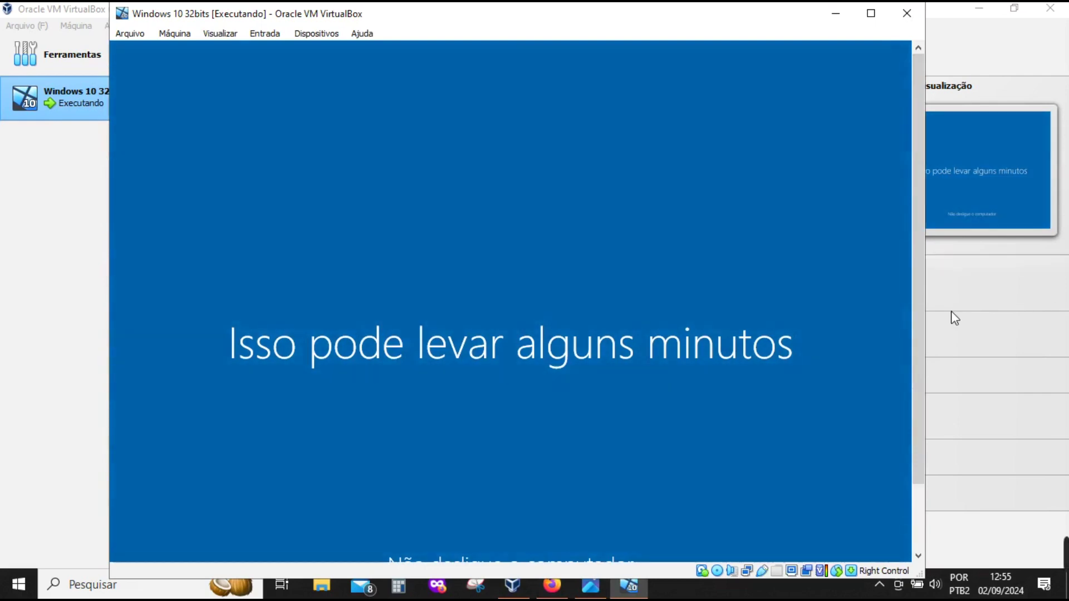
drag(920, 315, 919, 388)
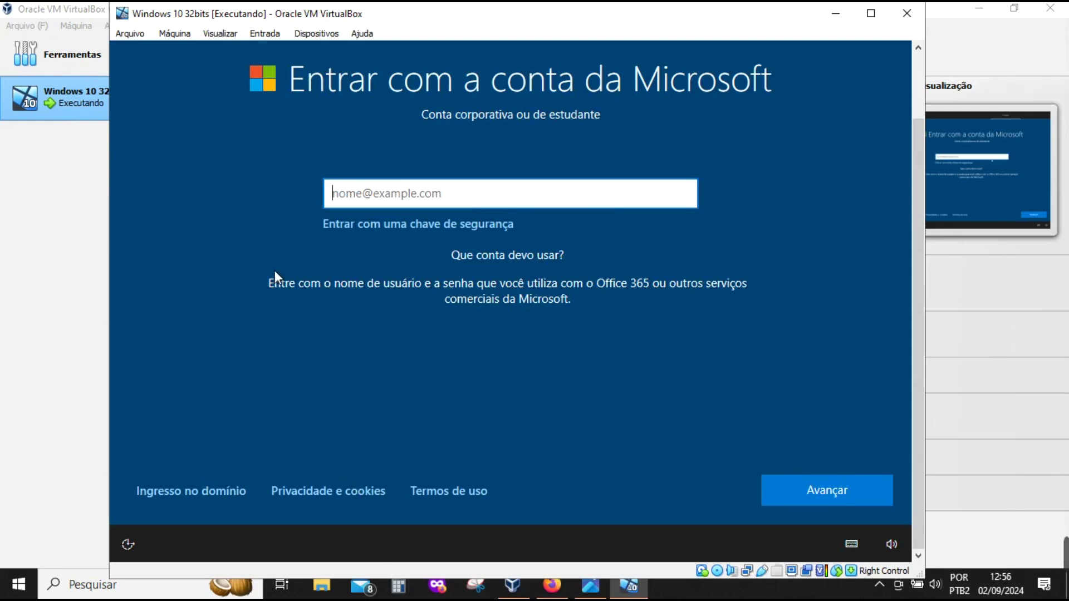
click(157, 495)
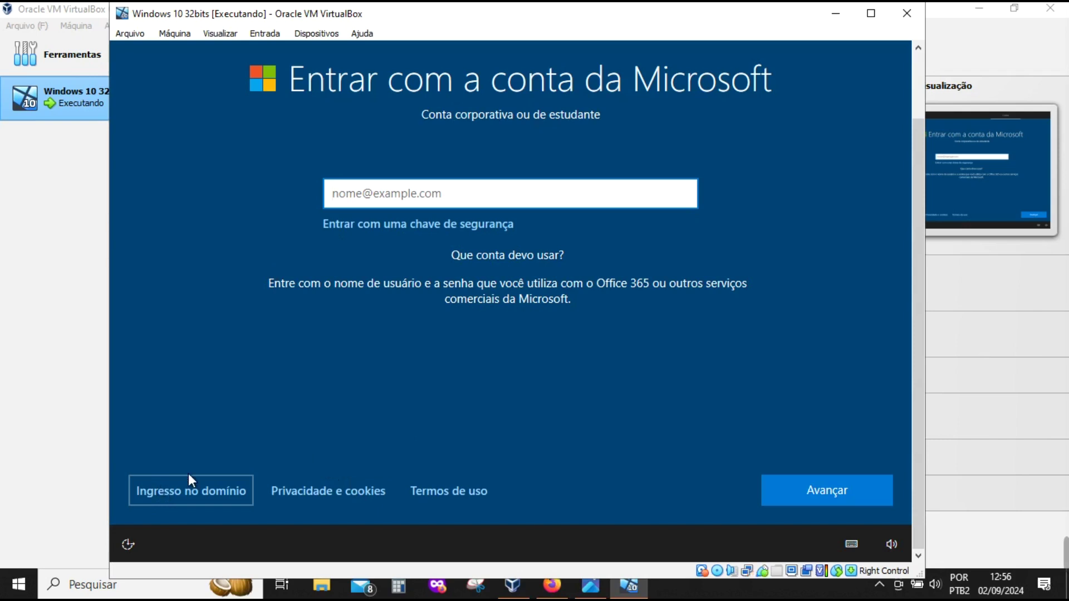
click(155, 484)
click(169, 493)
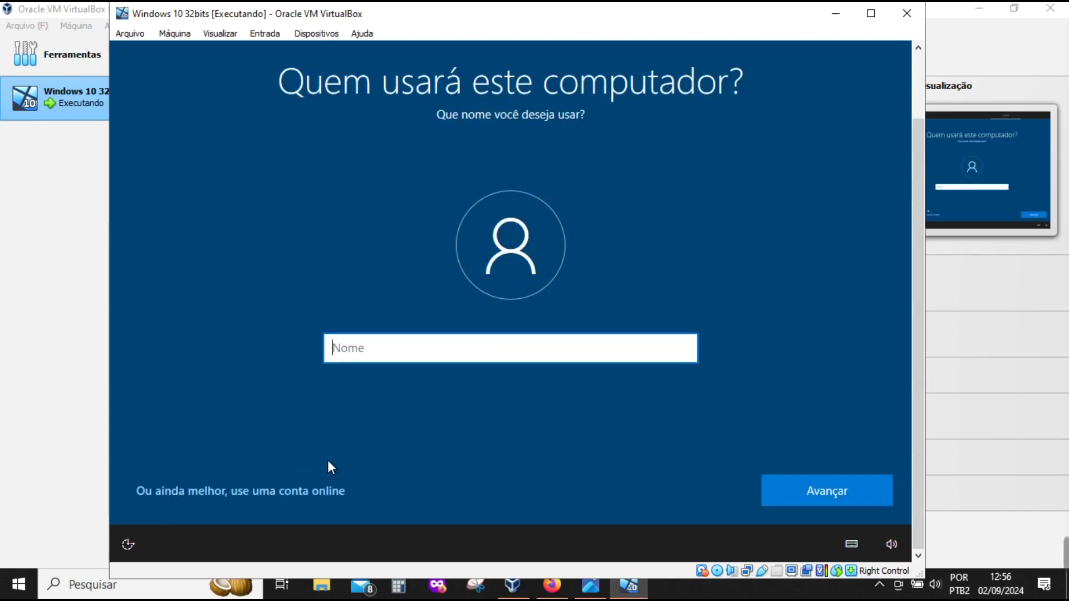
Name the computer's local user NerdSystem and continue through the account pages to the privacy settings.
text(NerdSys)
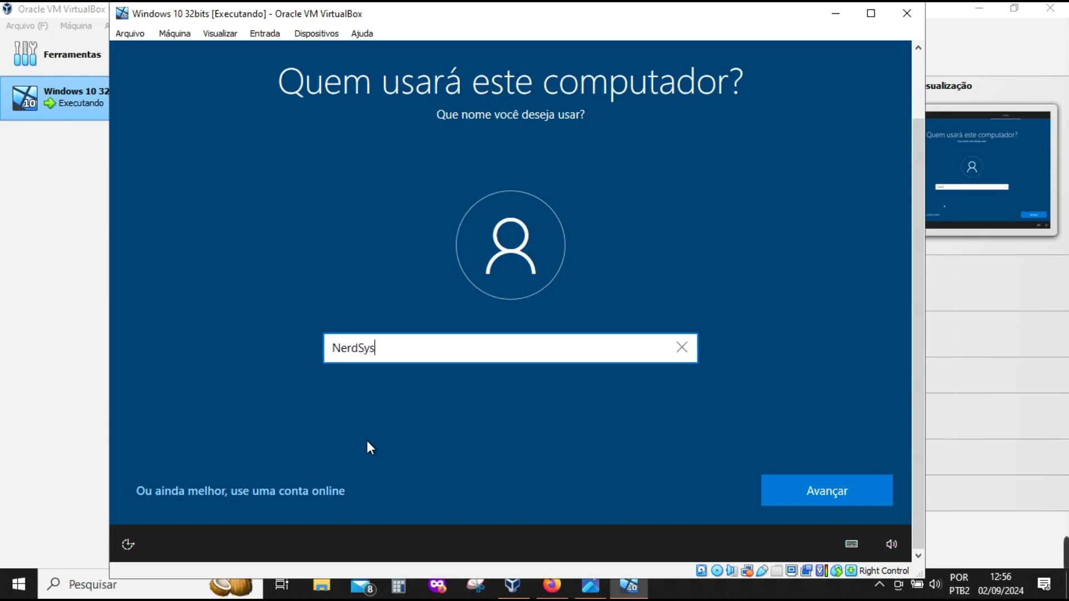
text(tem)
click(797, 491)
click(798, 496)
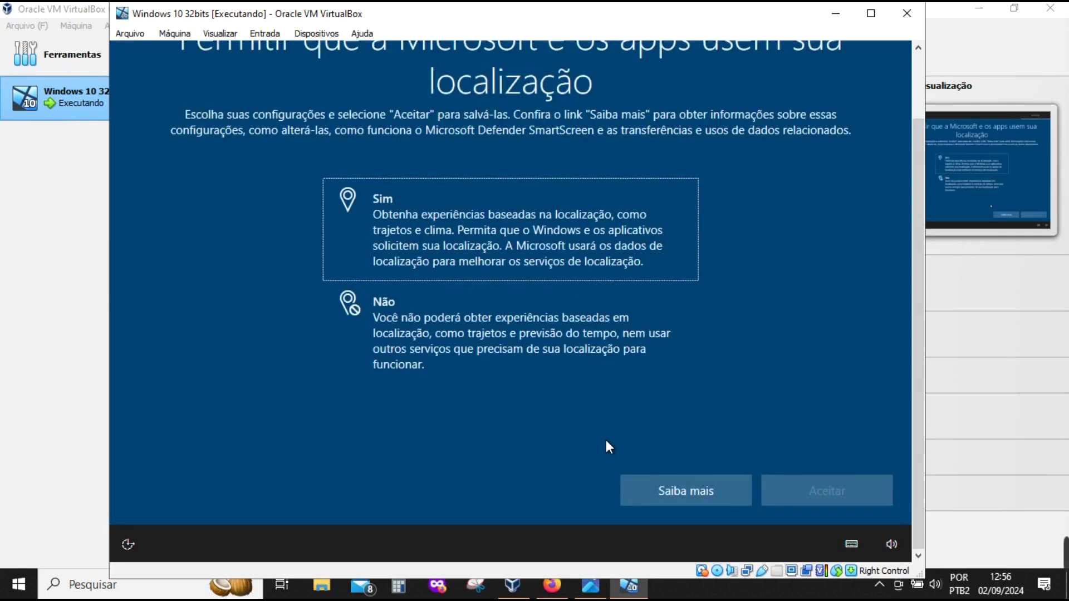
Decline location access for Microsoft and apps, and decline the Localizar meu dispositivo feature.
click(508, 356)
click(813, 501)
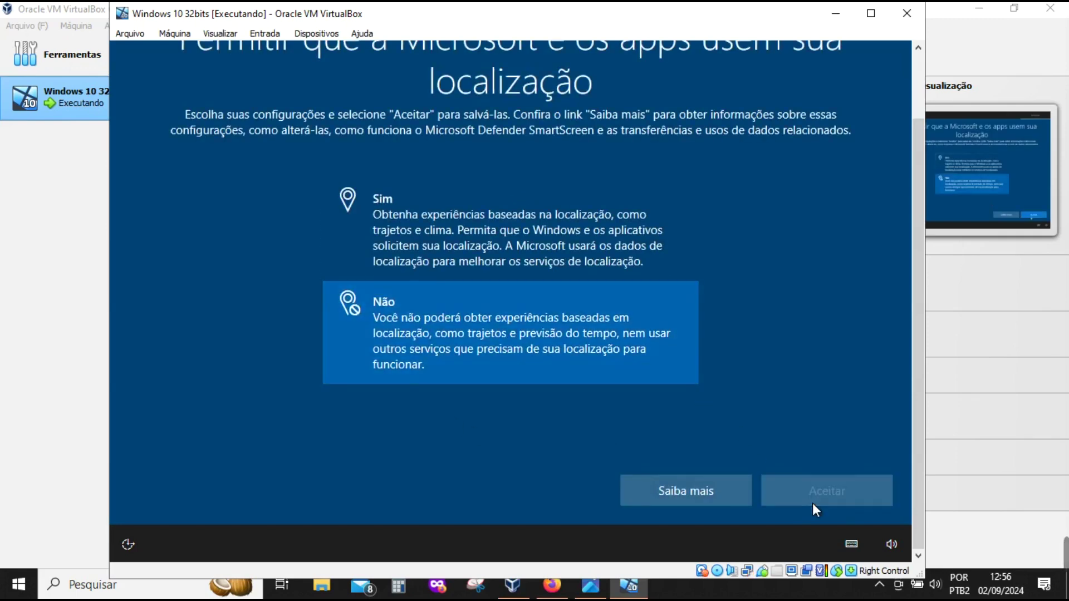
click(550, 334)
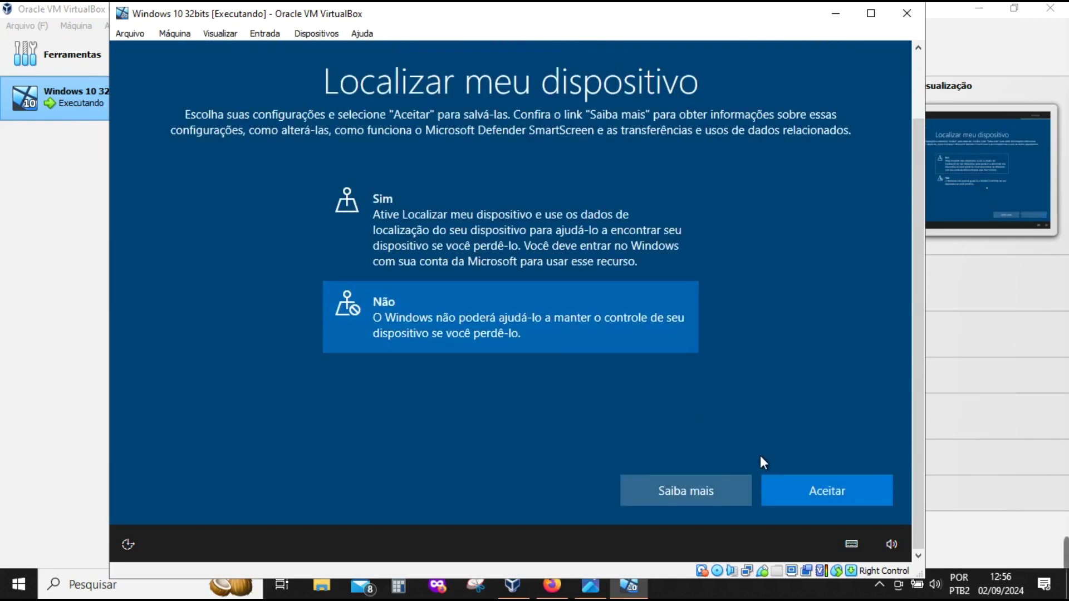
click(807, 500)
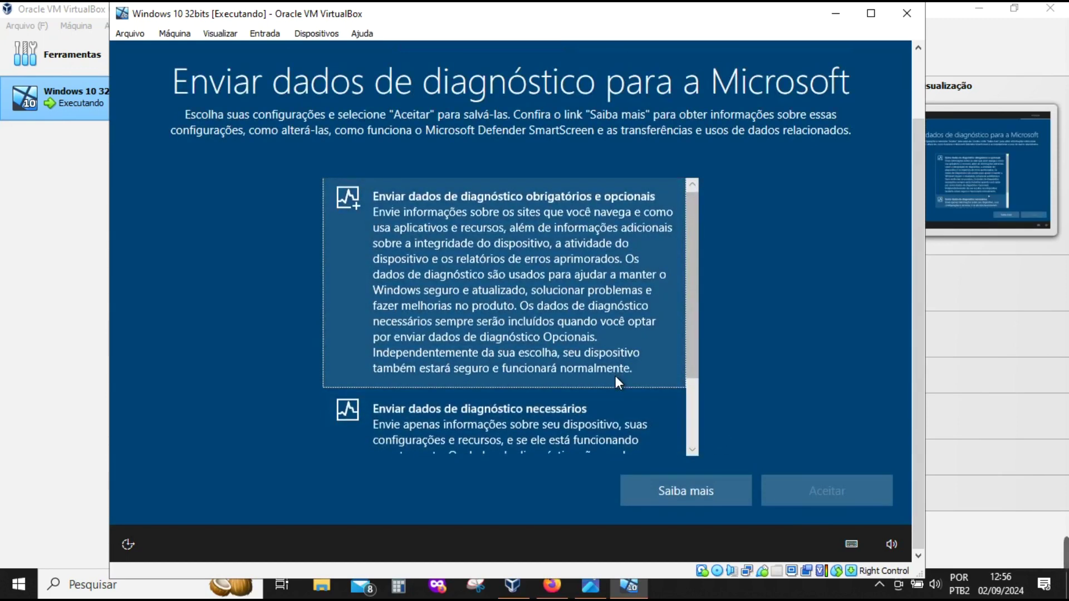
Send only the necessary diagnostic data to Microsoft and decline the inking and typing improvement.
click(582, 402)
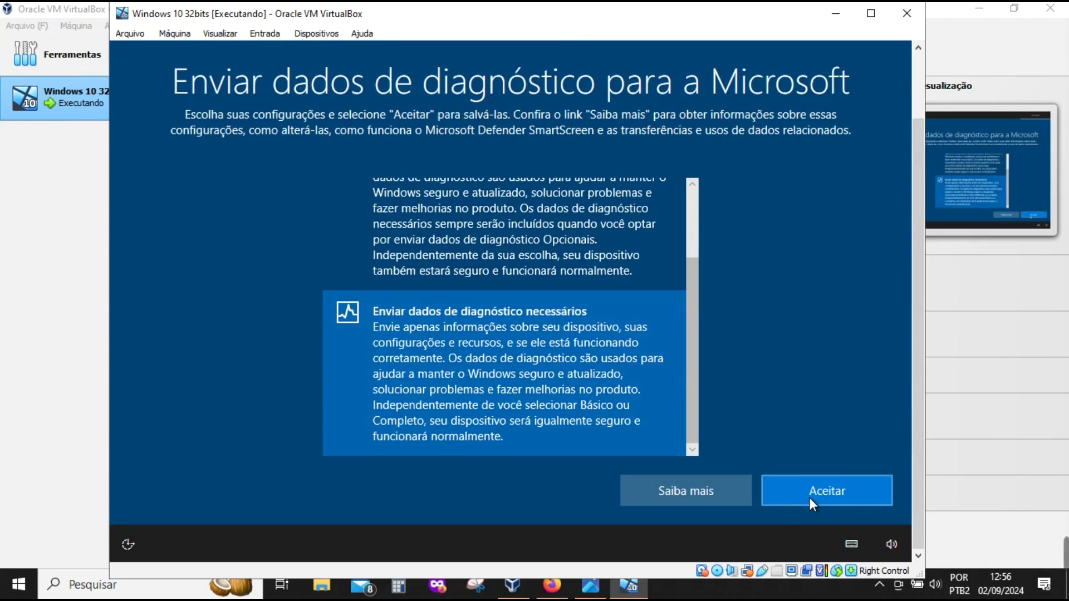
click(810, 498)
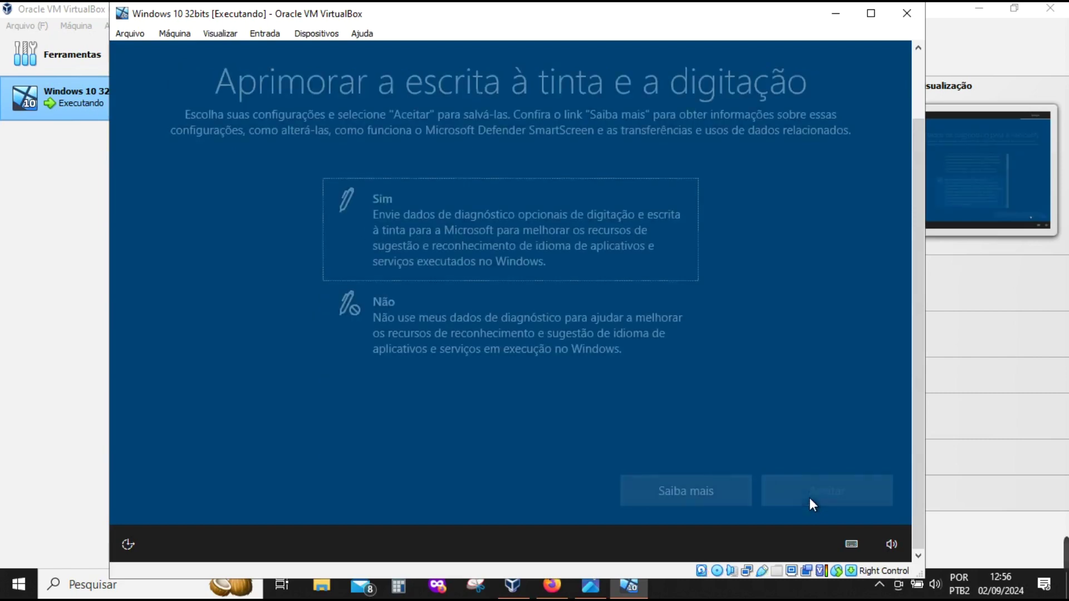
click(587, 339)
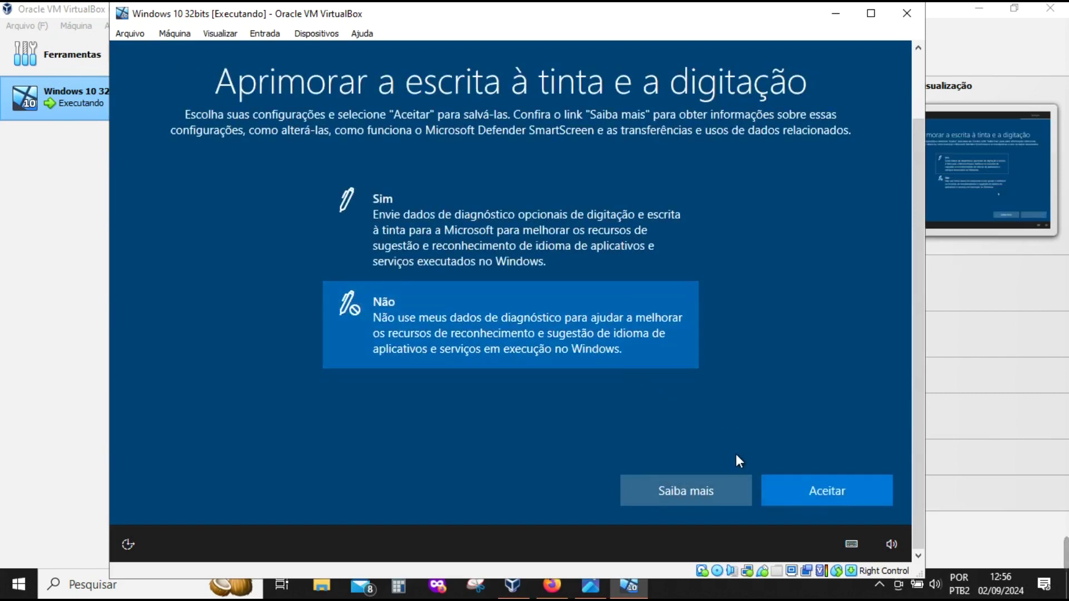
click(793, 477)
Decline personalized experiences with diagnostic data and accept the last privacy page to finish the Windows setup.
click(597, 362)
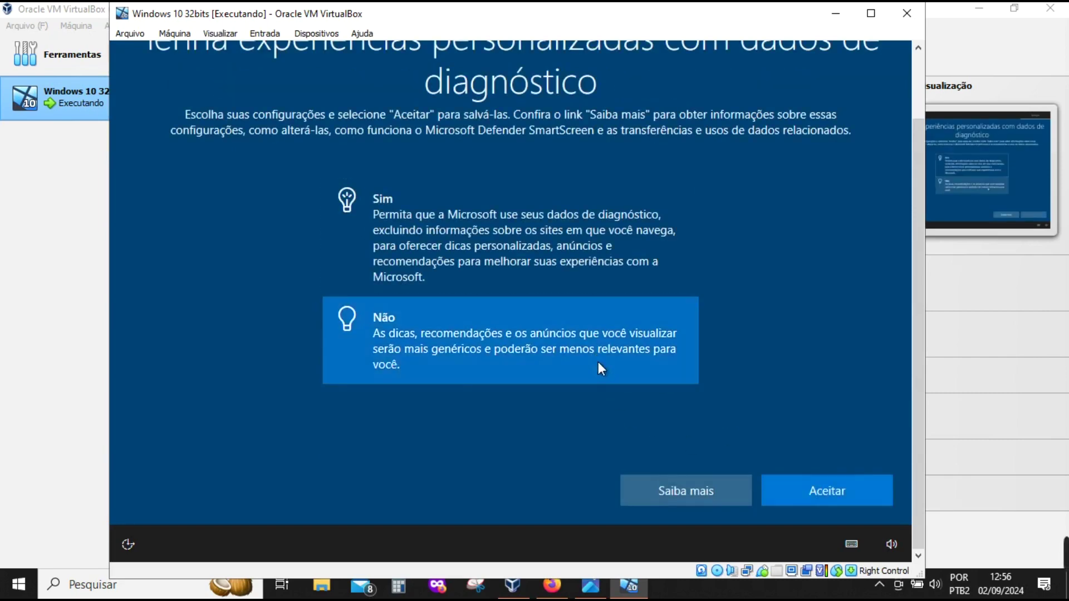
click(802, 493)
click(558, 313)
click(809, 490)
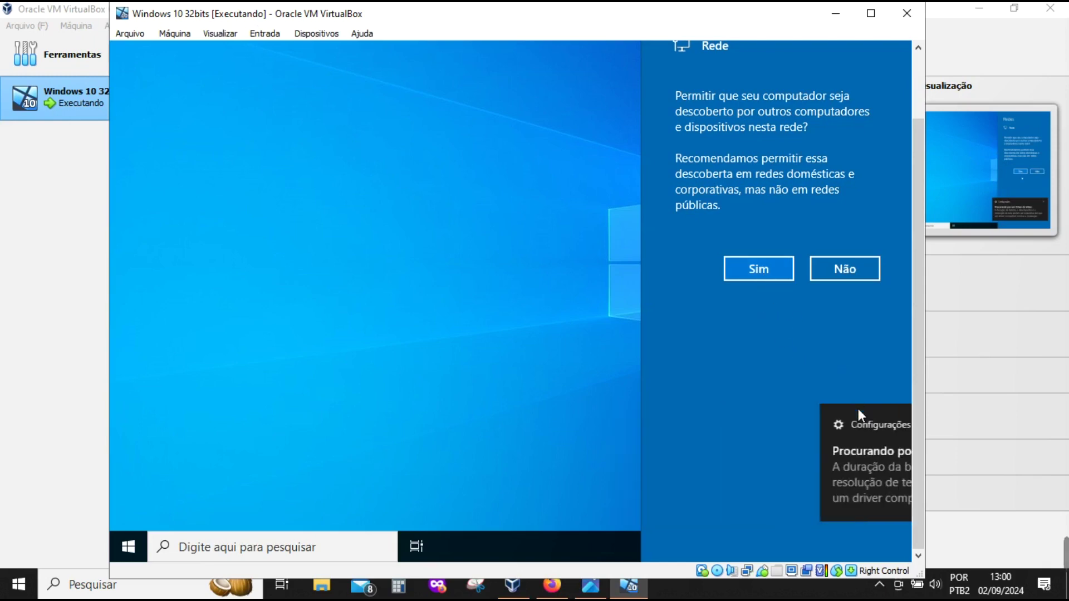
Allow the computer to be discovered on the network and open the Start menu of the installed Windows.
click(768, 268)
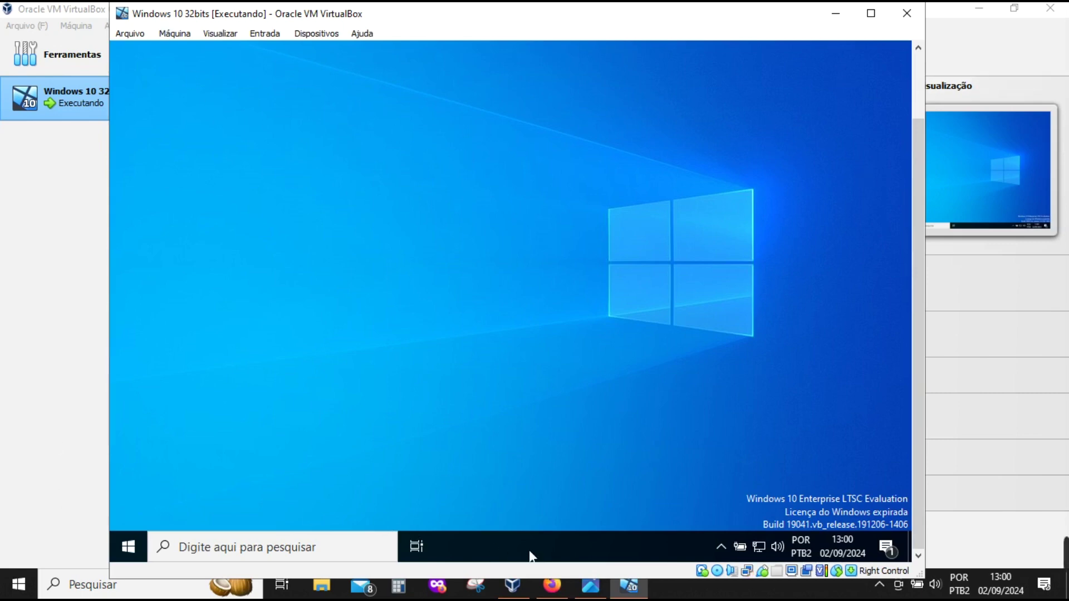
click(129, 548)
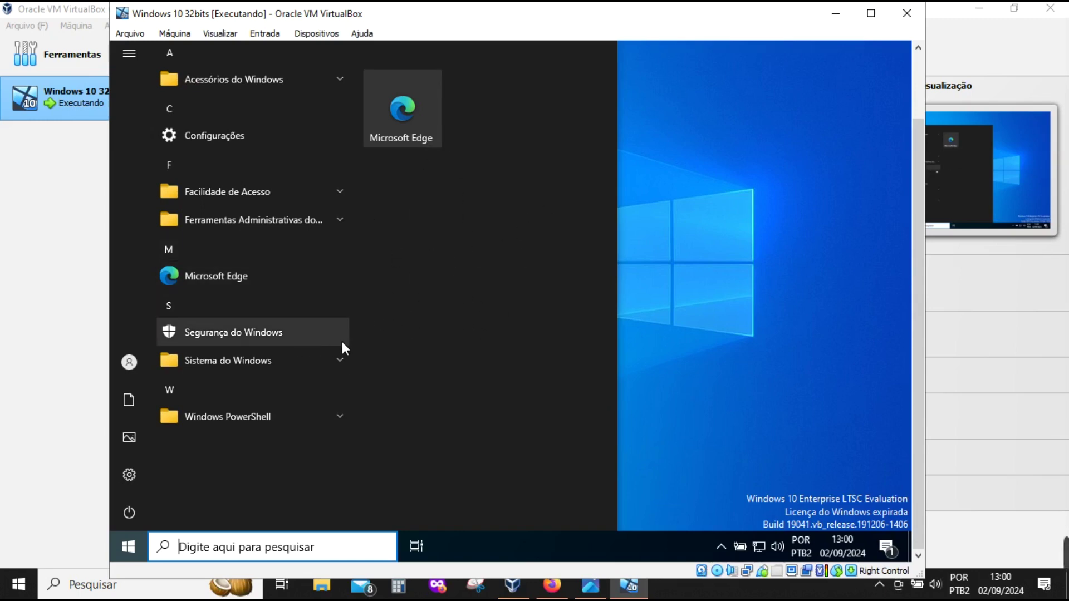
click(750, 89)
click(119, 547)
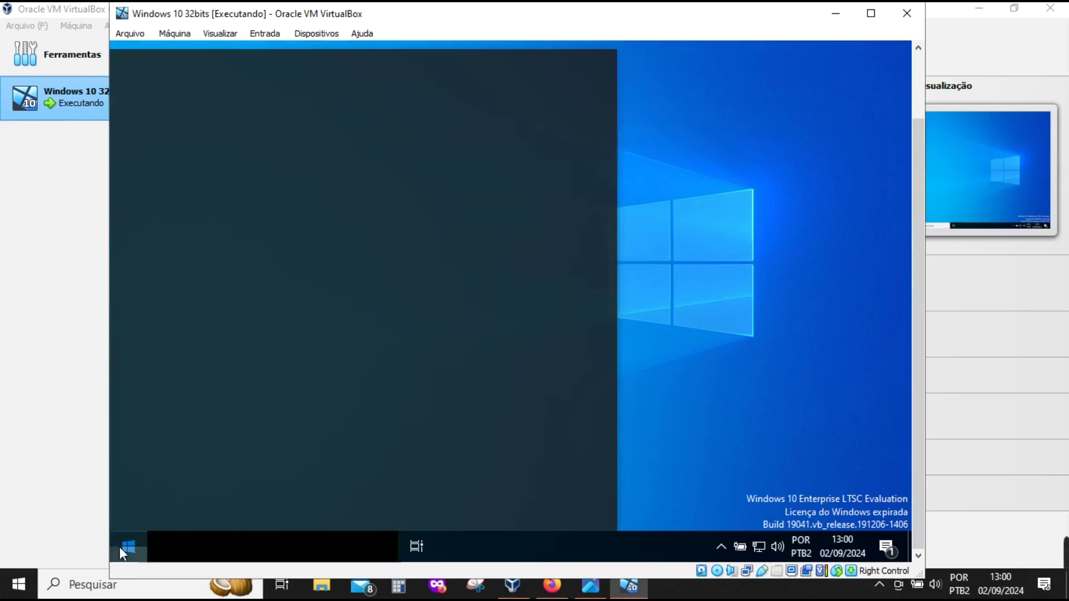
click(119, 544)
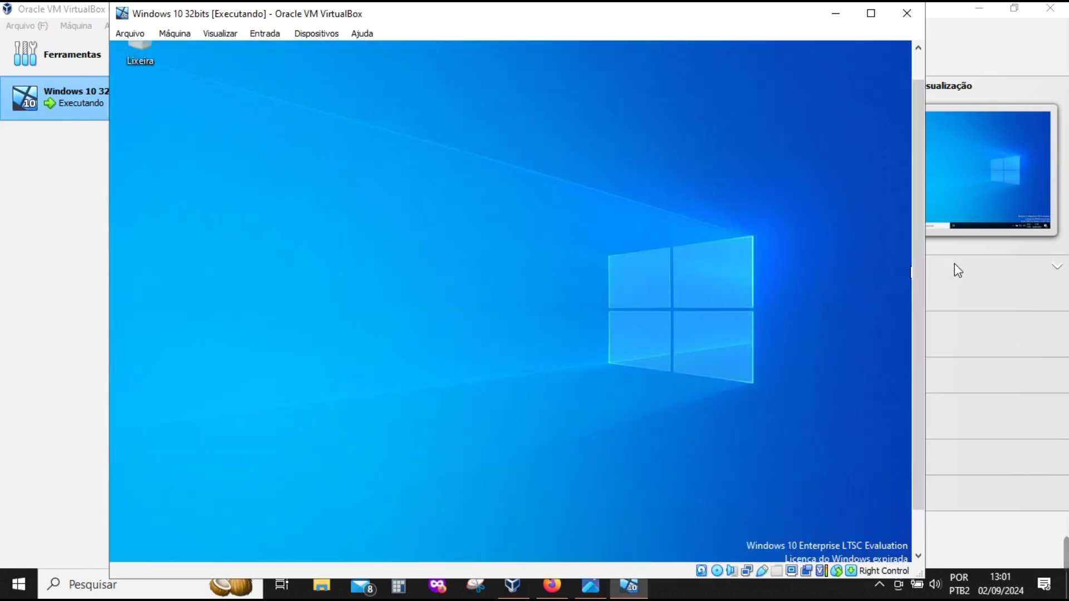
scroll(916, 288, down, 1)
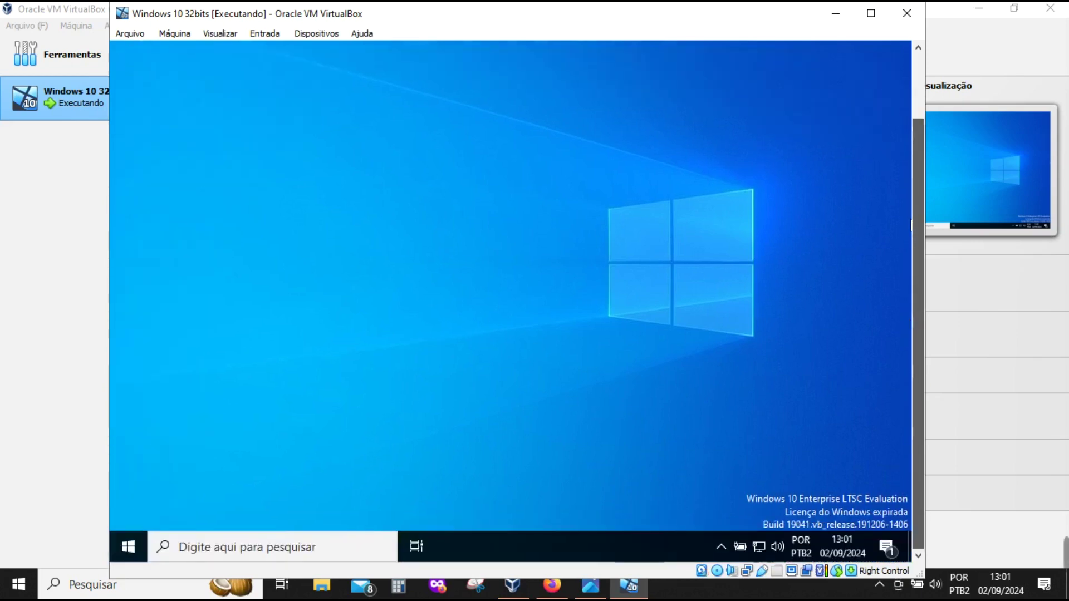
Open the Windows settings in the virtual machine and review the installed programs under Aplicativos e recursos.
click(128, 551)
mouse_move(132, 472)
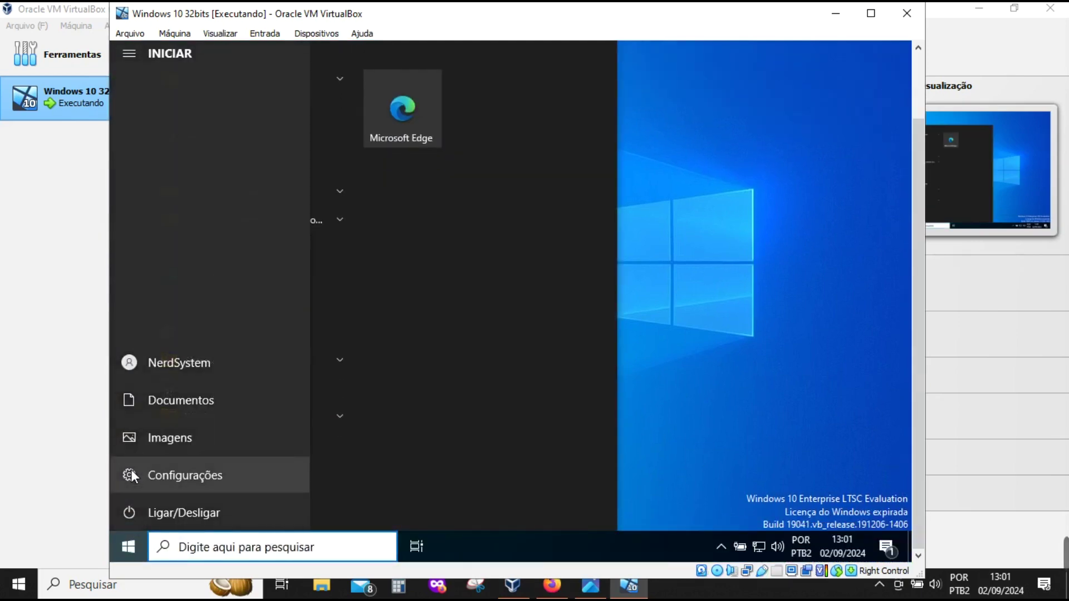
click(131, 469)
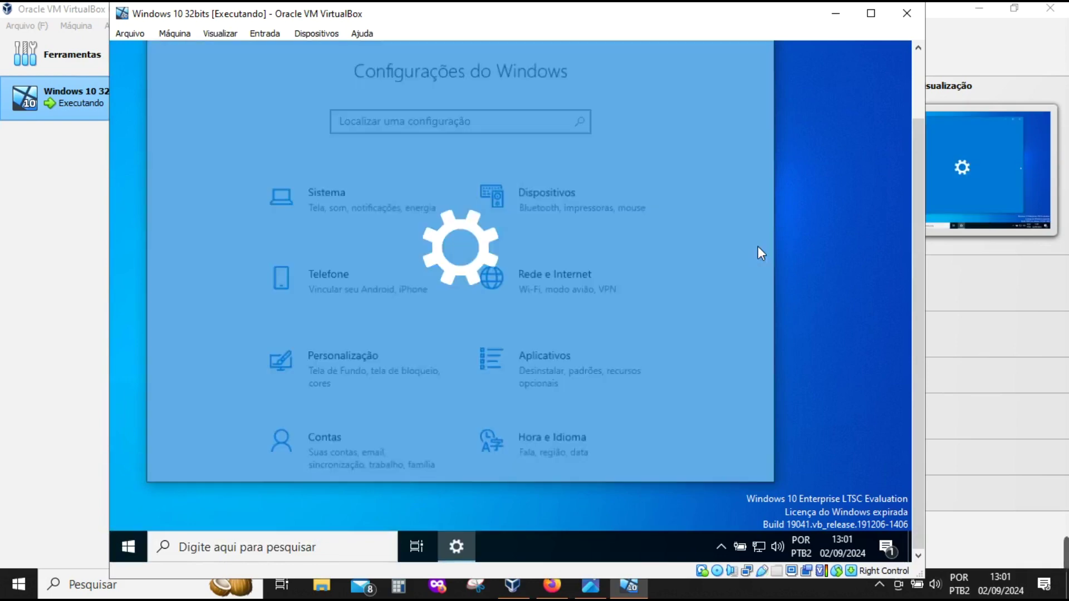
scroll(501, 285, down, 3)
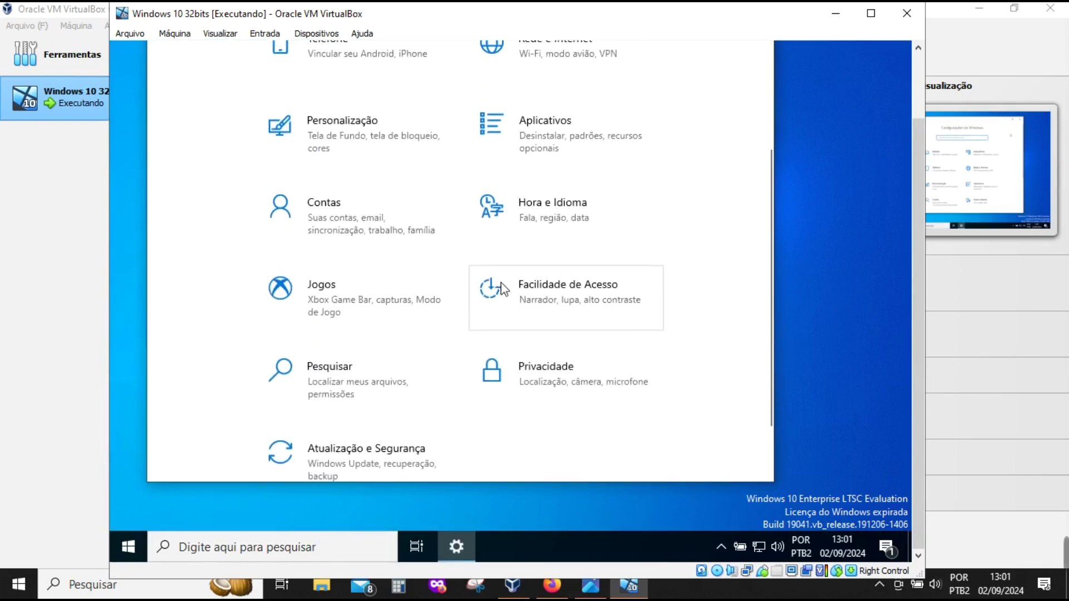
click(566, 135)
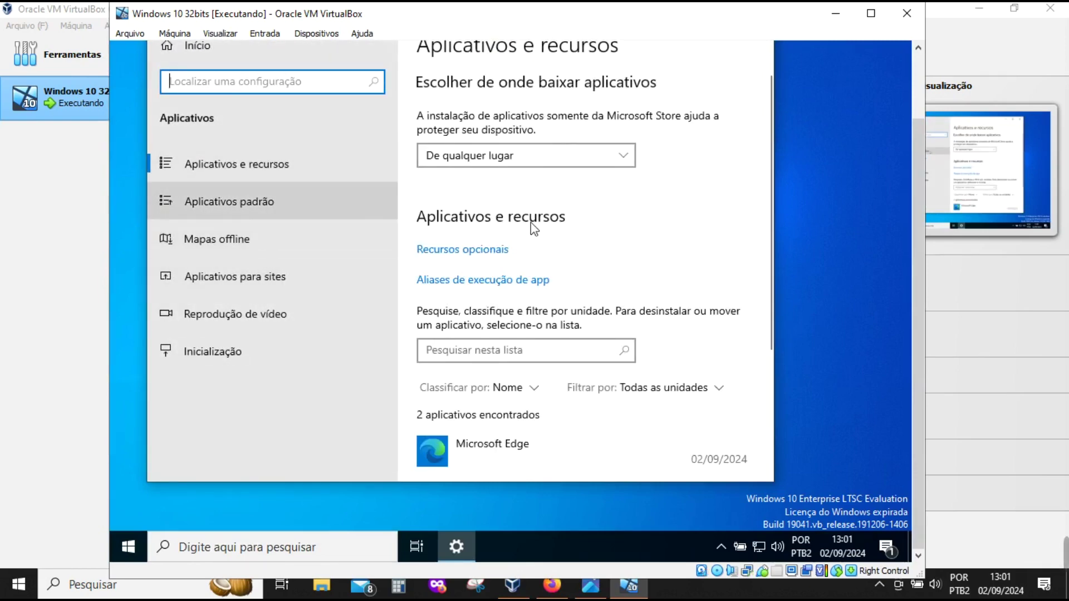
scroll(667, 231, down, 3)
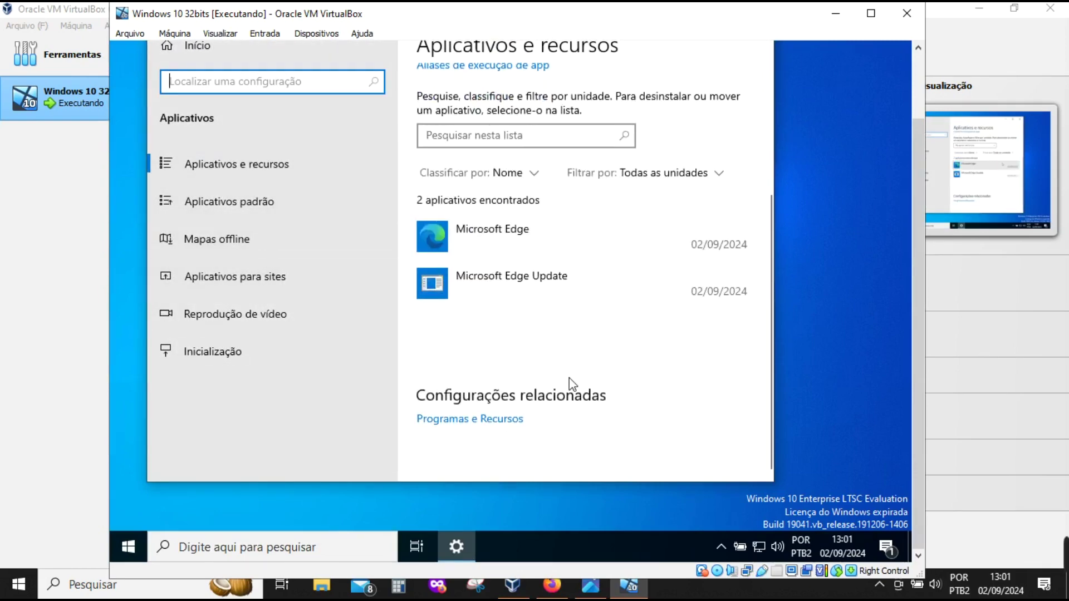
scroll(581, 375, up, 2)
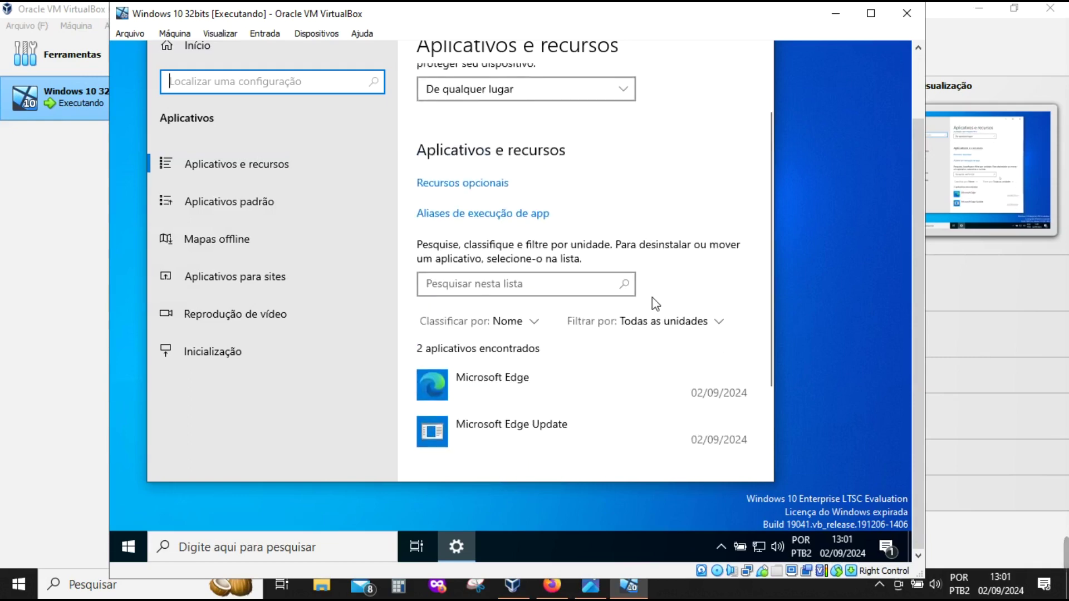
scroll(652, 297, down, 2)
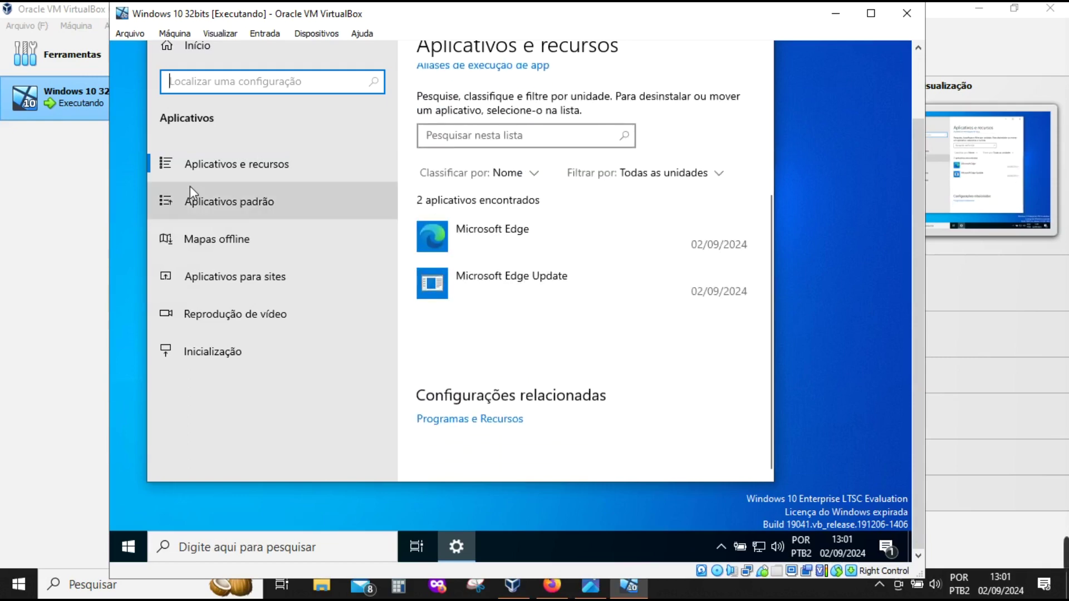
Review the default program assigned to each category under Aplicativos padrão.
click(225, 212)
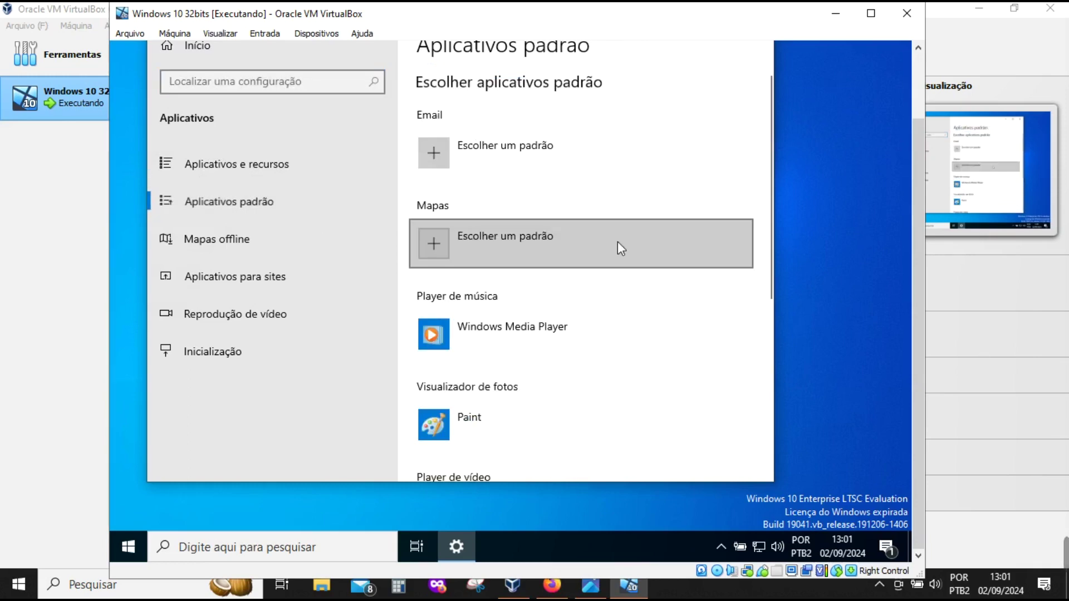
scroll(672, 181, down, 2)
scroll(656, 208, down, 3)
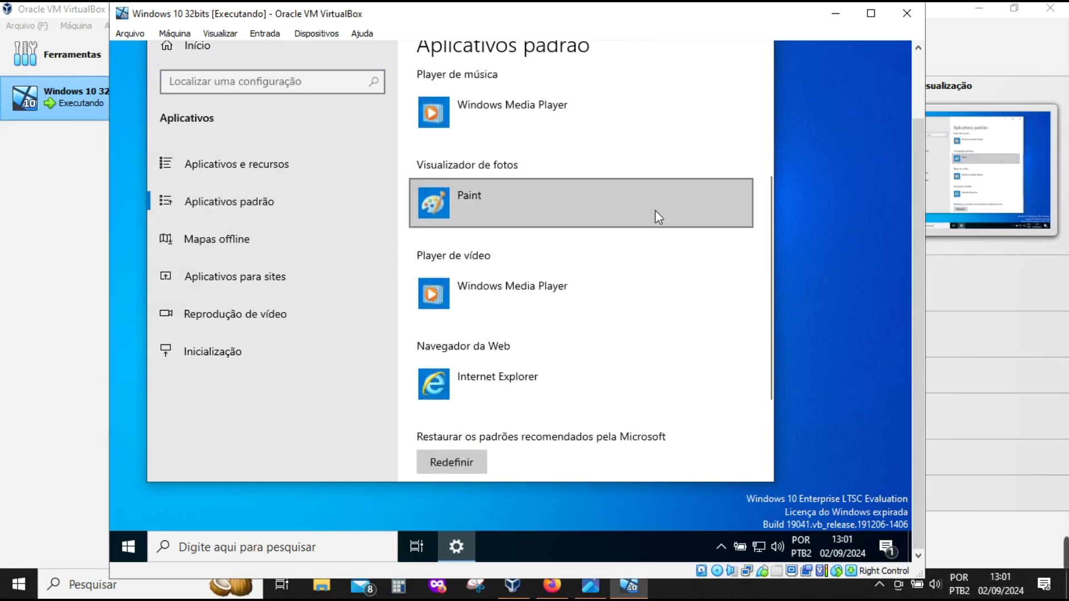
scroll(653, 215, up, 1)
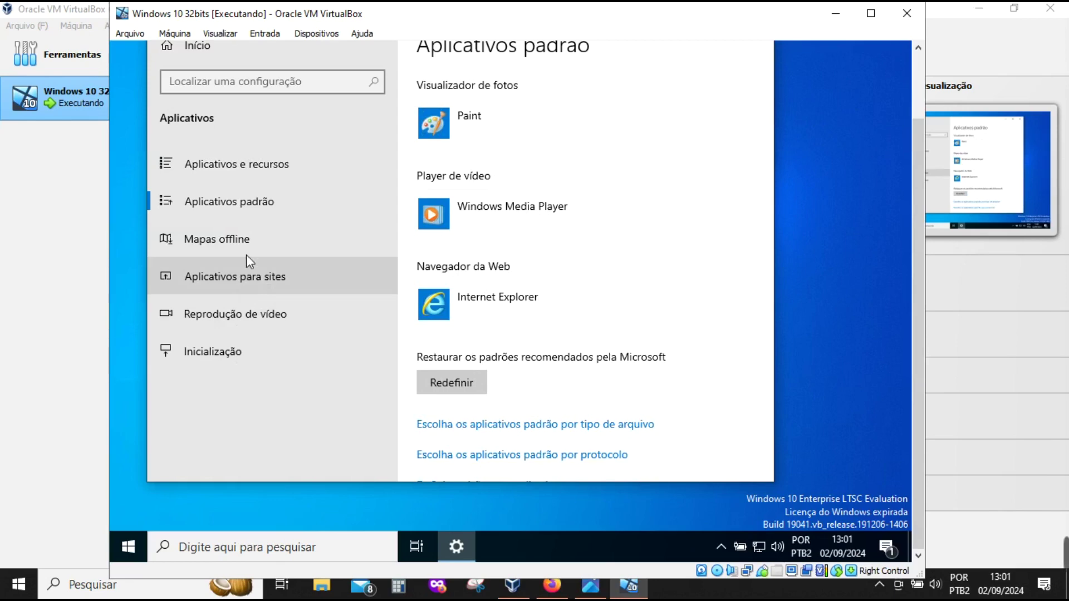
Return to the settings home page, look through all its categories and close the settings window.
click(221, 56)
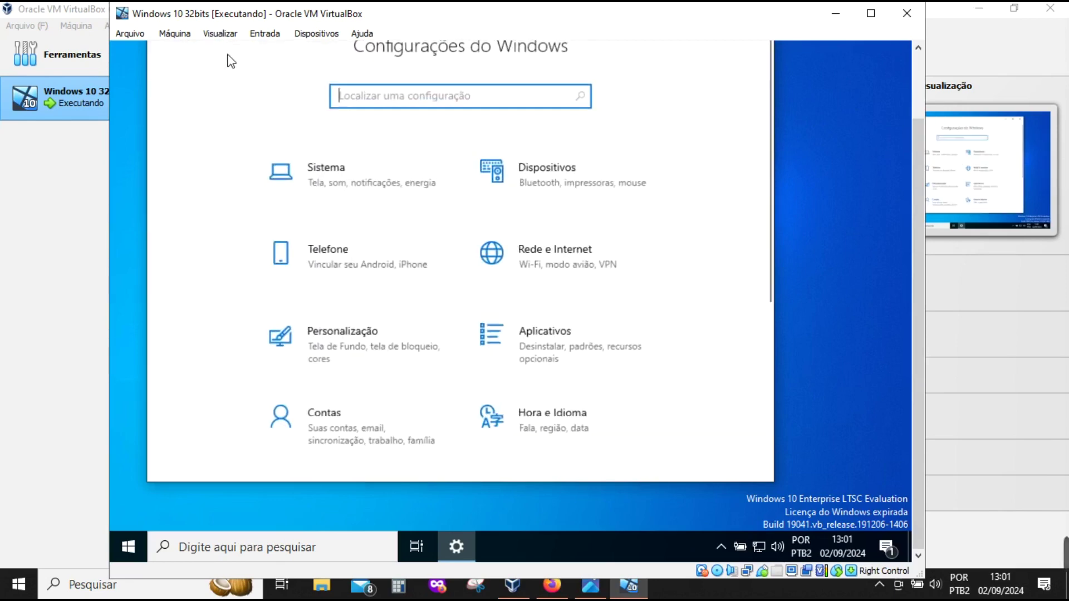
scroll(682, 207, down, 4)
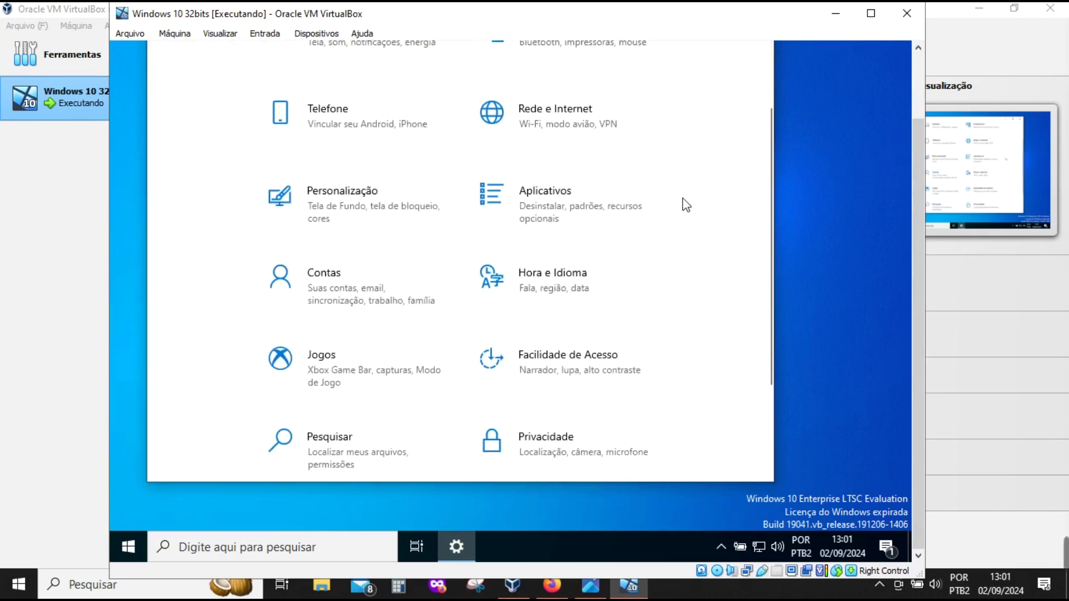
scroll(686, 205, down, 2)
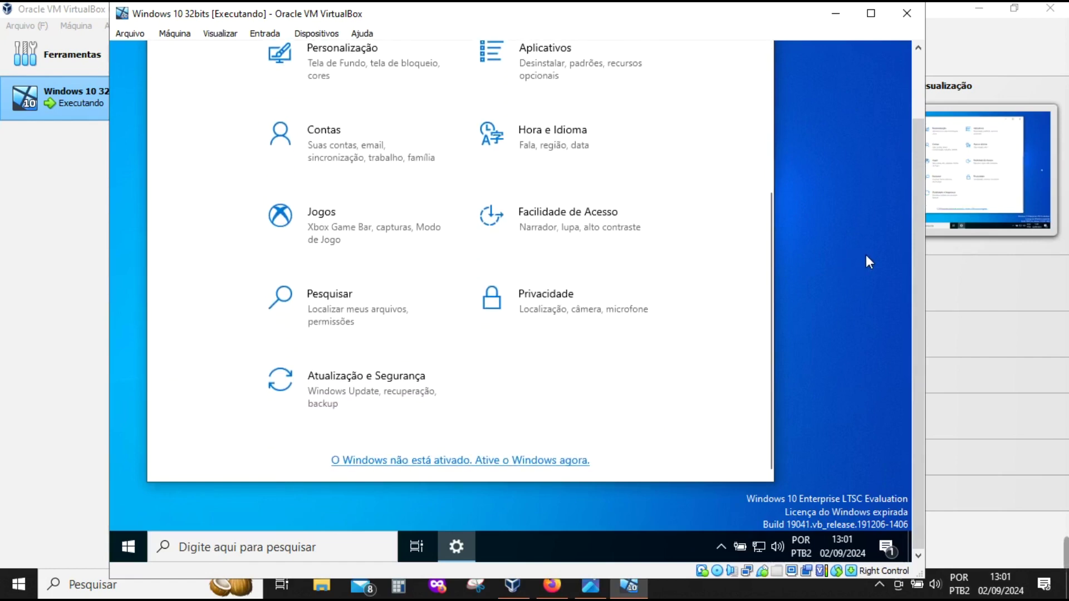
scroll(918, 225, up, 2)
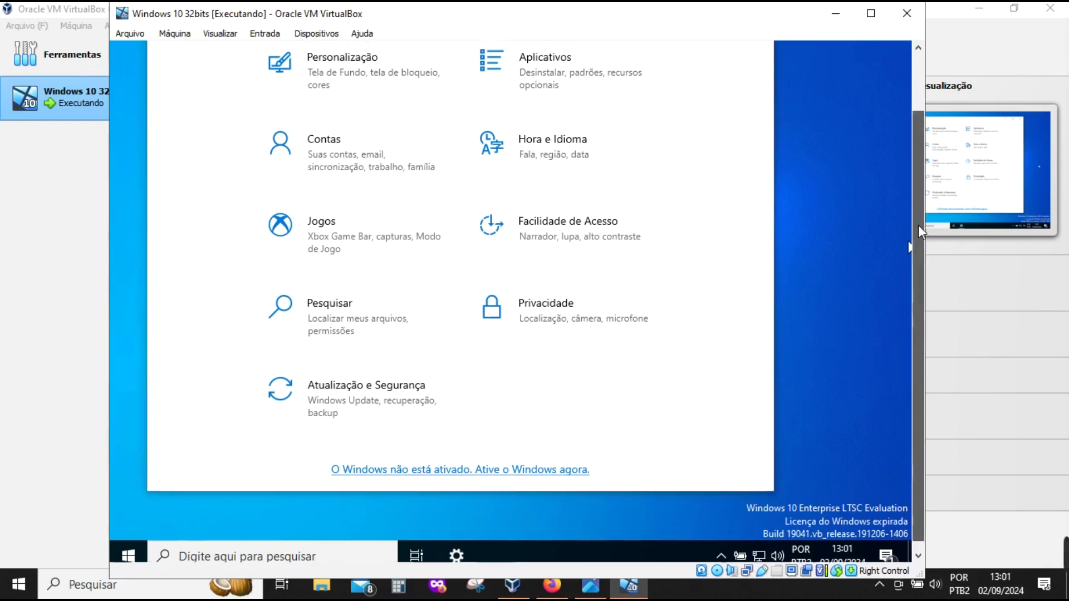
click(755, 78)
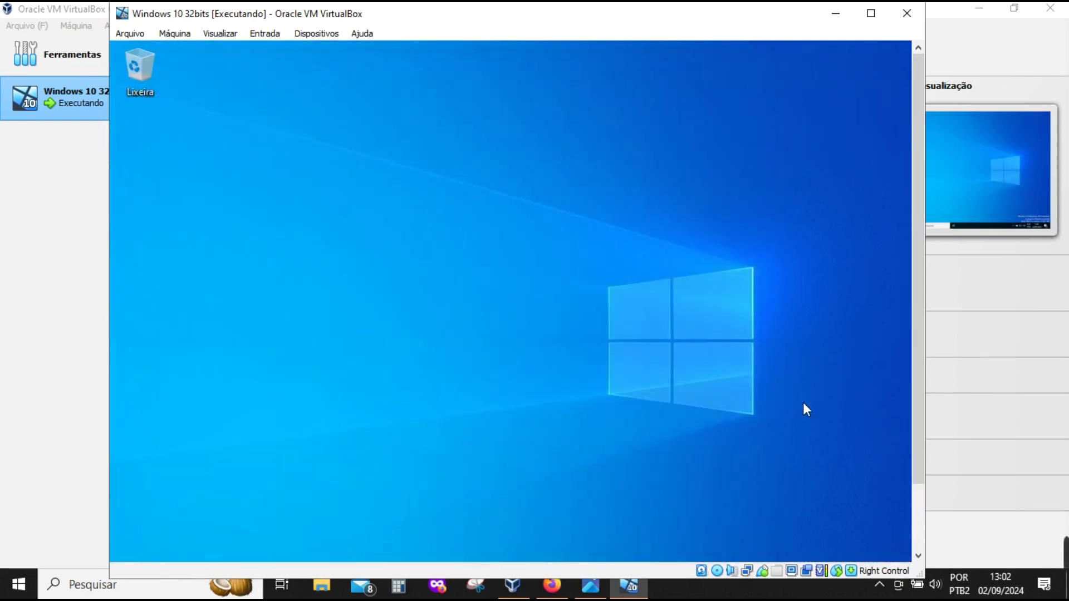
Launch Microsoft Edge in the virtual machine and complete its welcome setup without signing in, allowing regular inclusion of browsing data.
scroll(917, 417, down, 2)
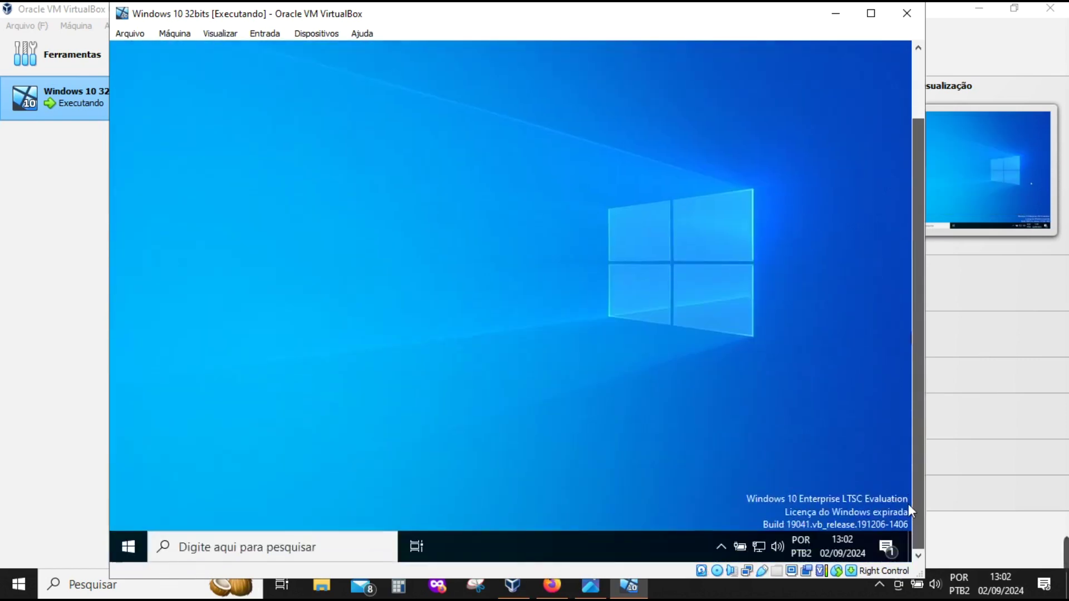
click(123, 556)
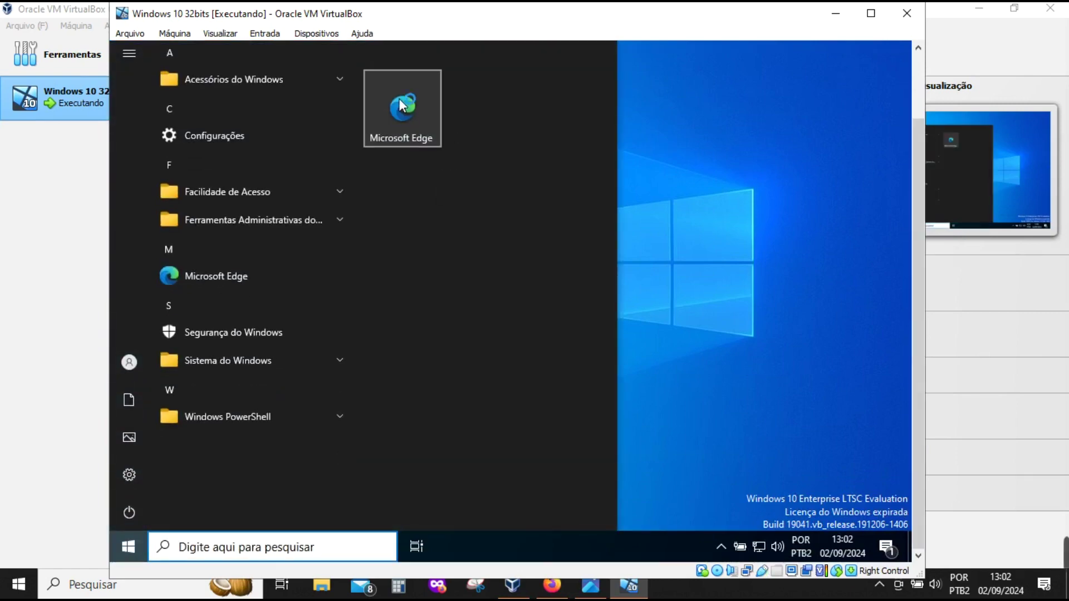
click(402, 106)
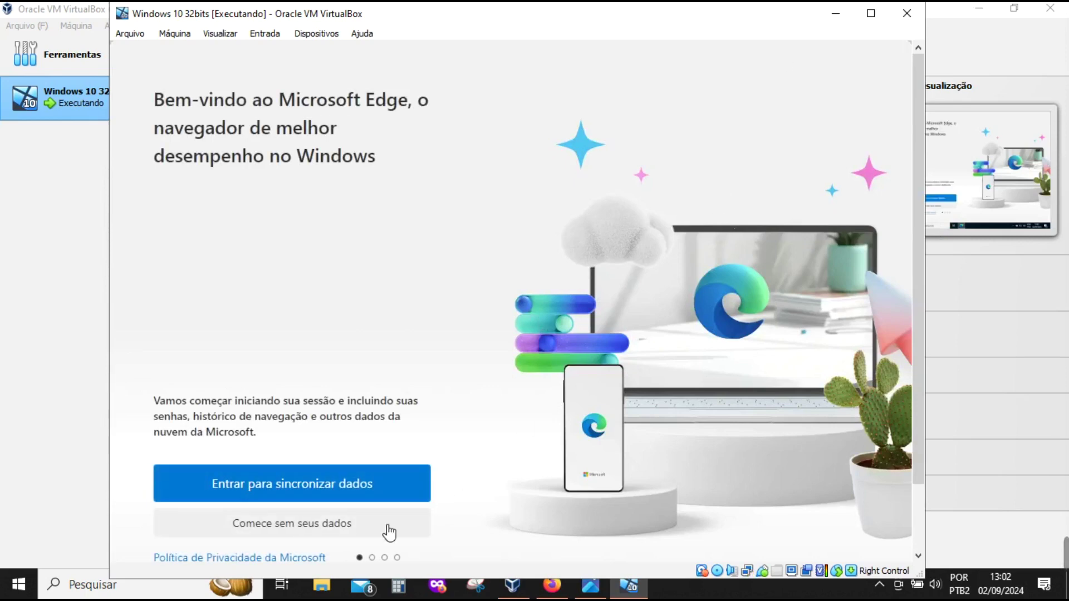
click(310, 526)
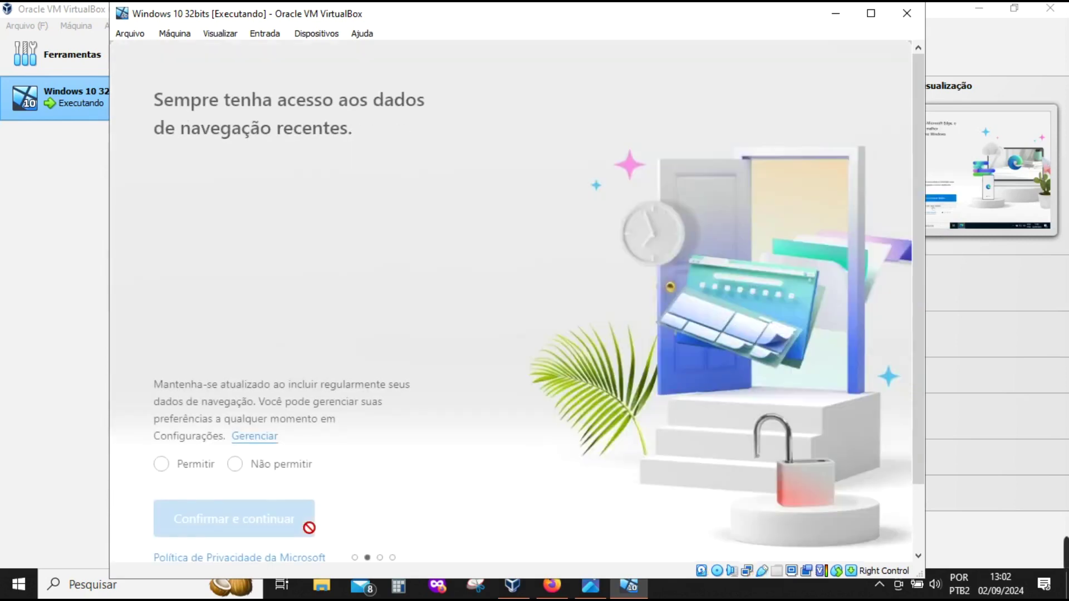
click(164, 468)
click(210, 533)
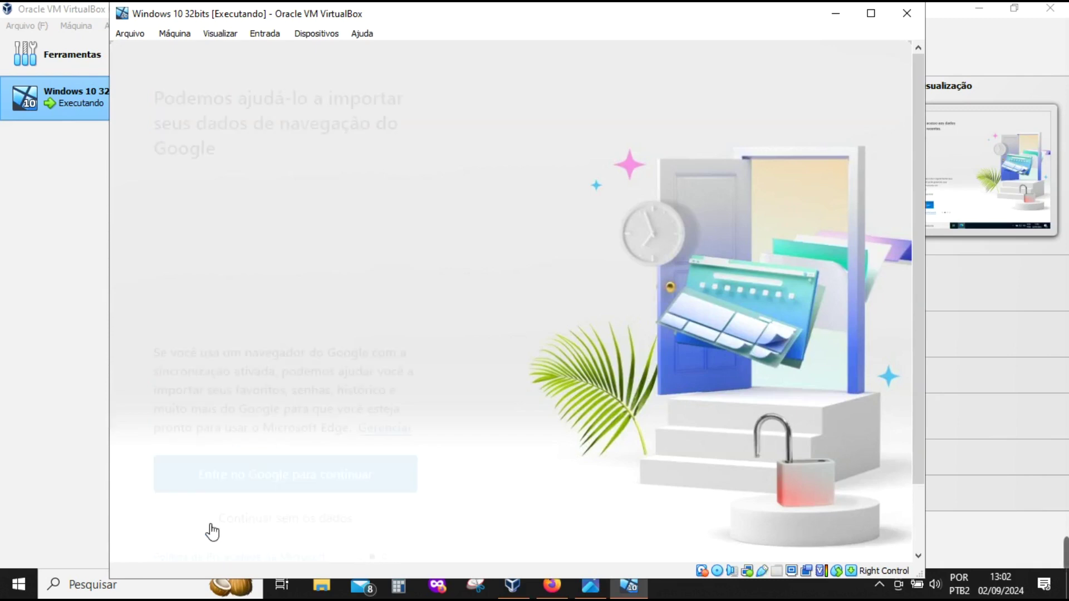
click(382, 429)
click(370, 89)
text(www)
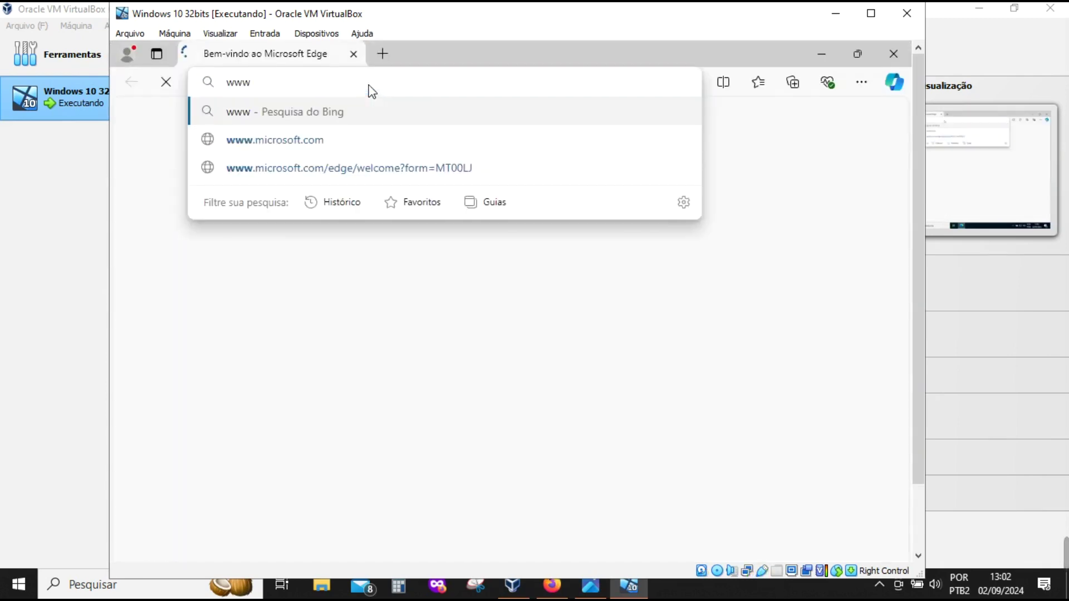
text(.goog)
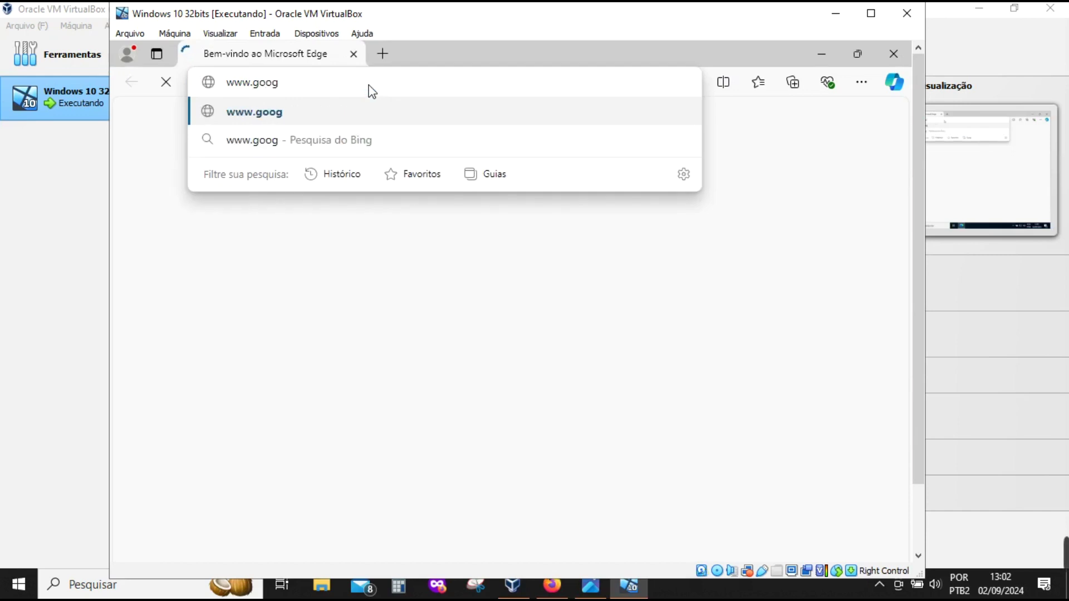
text(le.com.br)
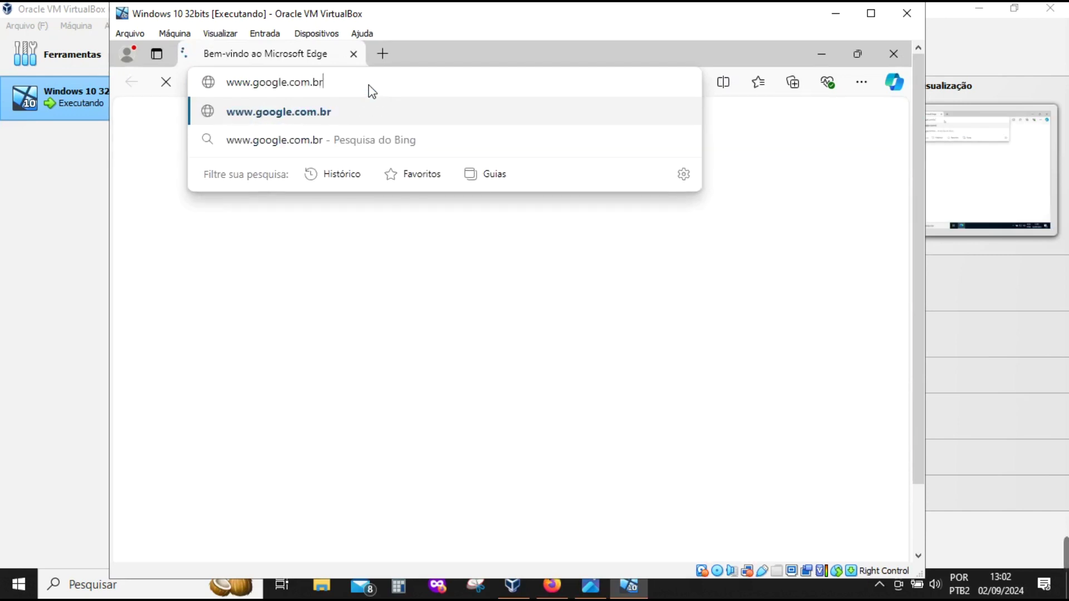
key(Return)
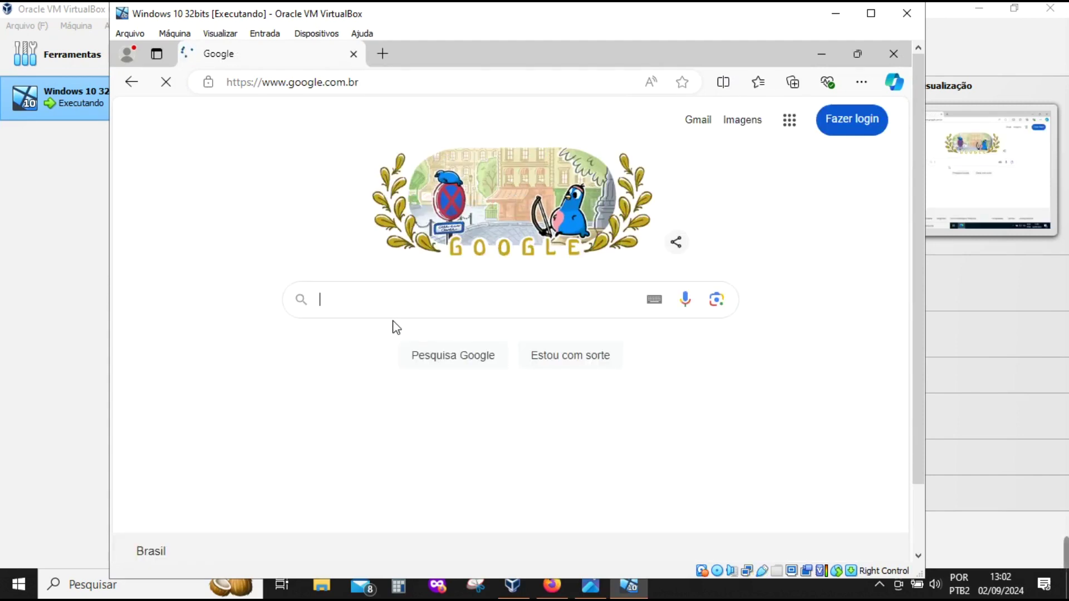
Search Google for youtube and decline the offer to switch to Chrome.
text(youtube)
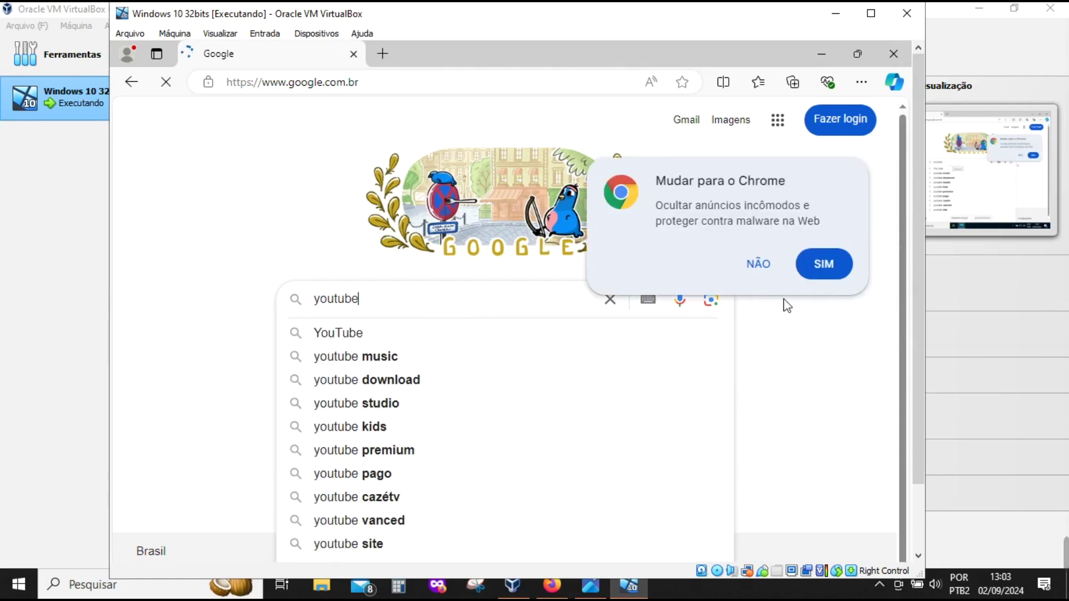
click(755, 273)
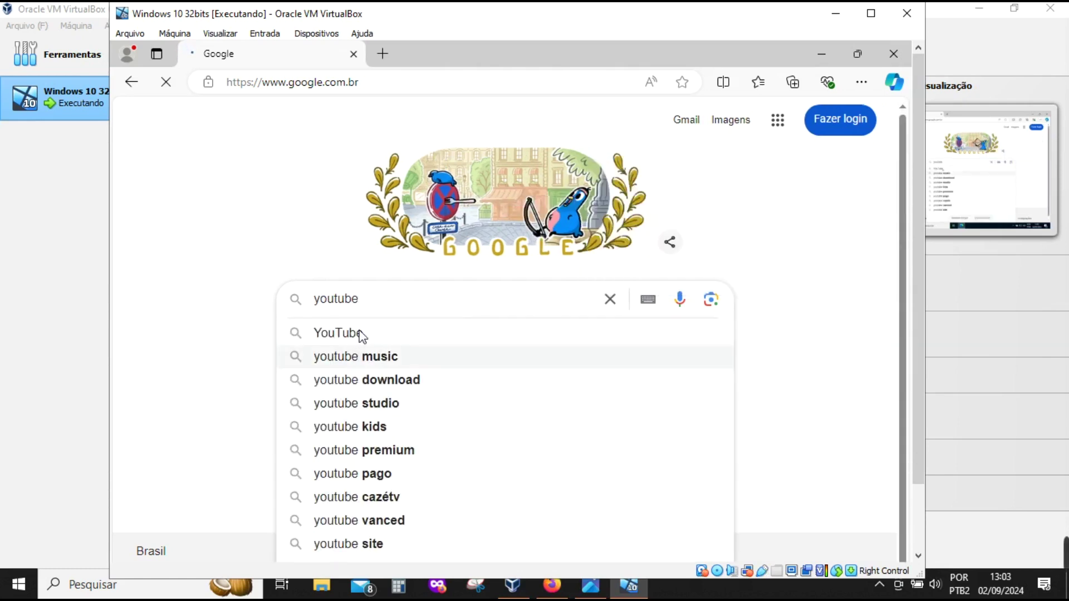
click(361, 333)
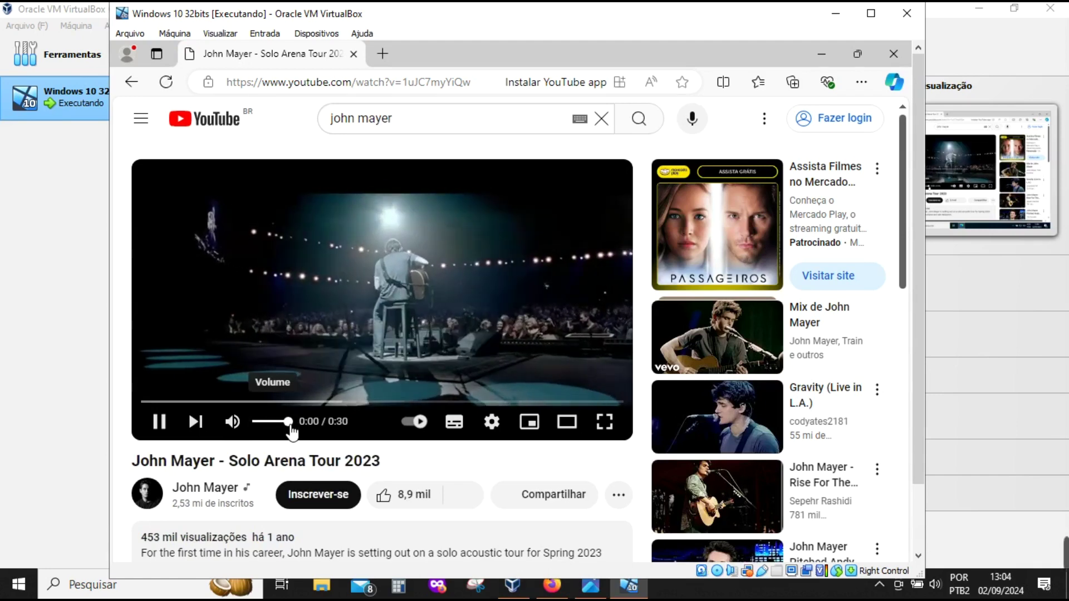
Lower the volume of the playing John Mayer video, pause it and close the guest browser.
drag(288, 423, 266, 434)
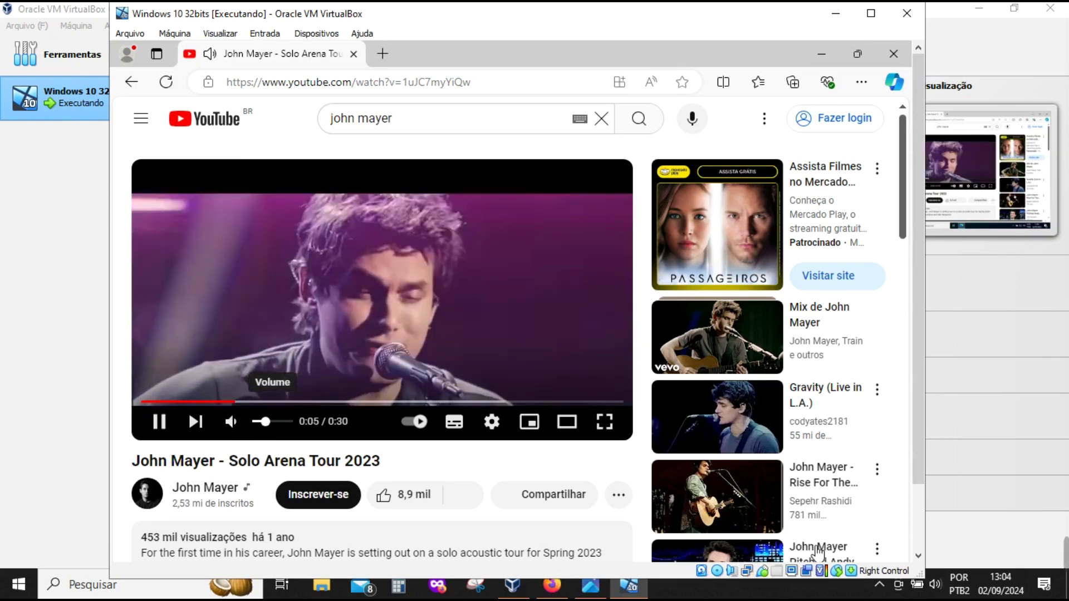
mouse_move(747, 574)
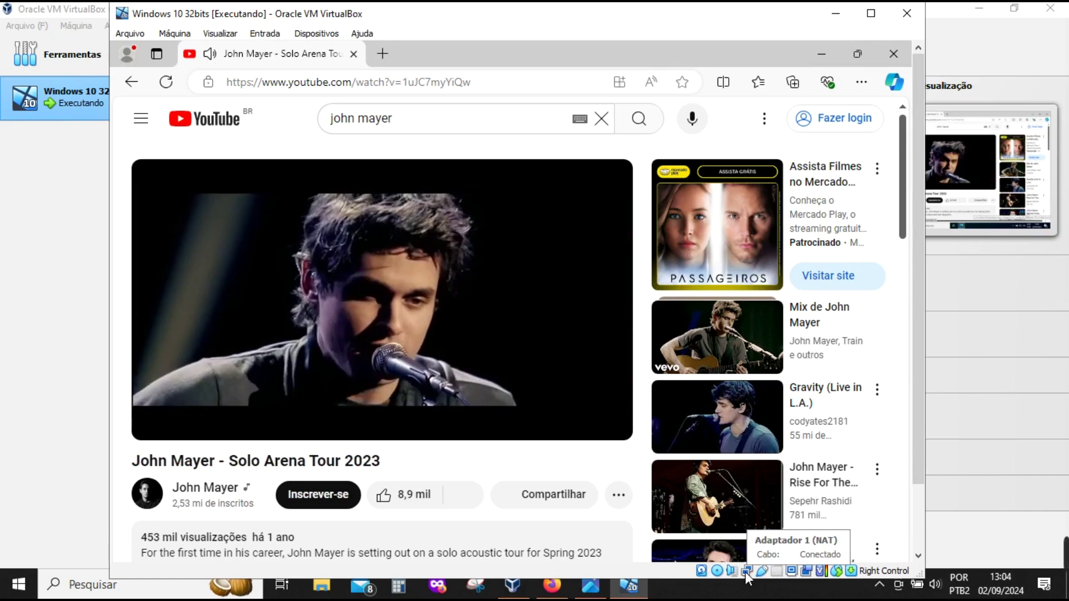
mouse_move(699, 571)
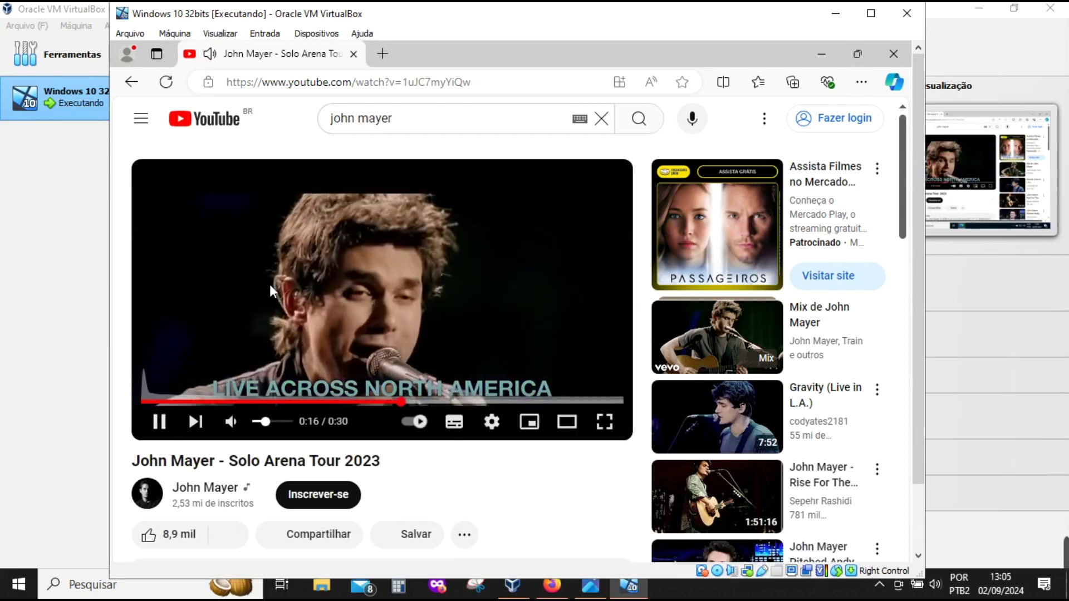
click(159, 421)
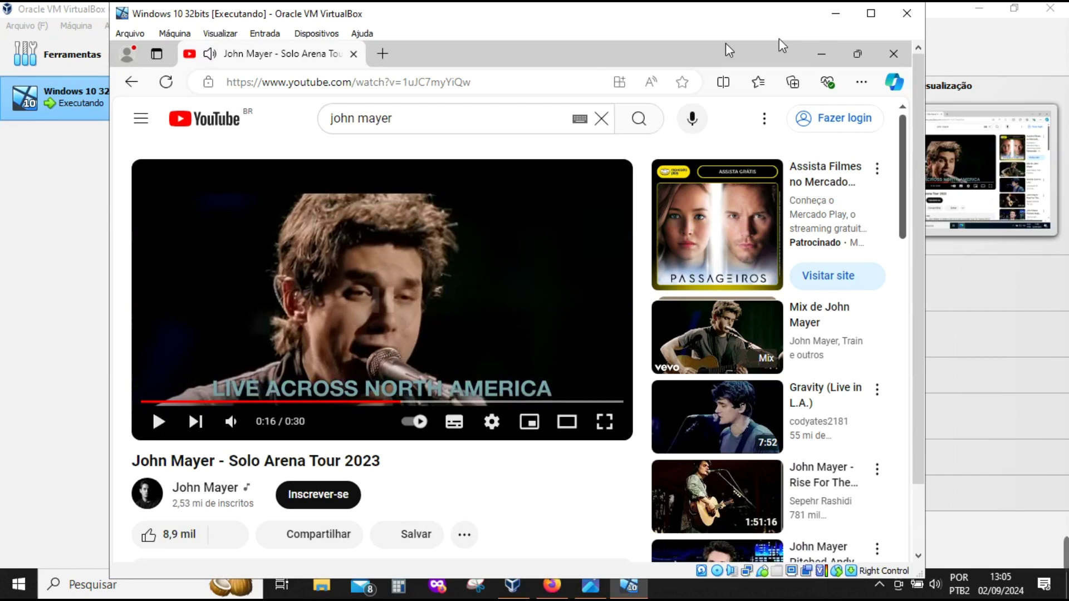
click(891, 58)
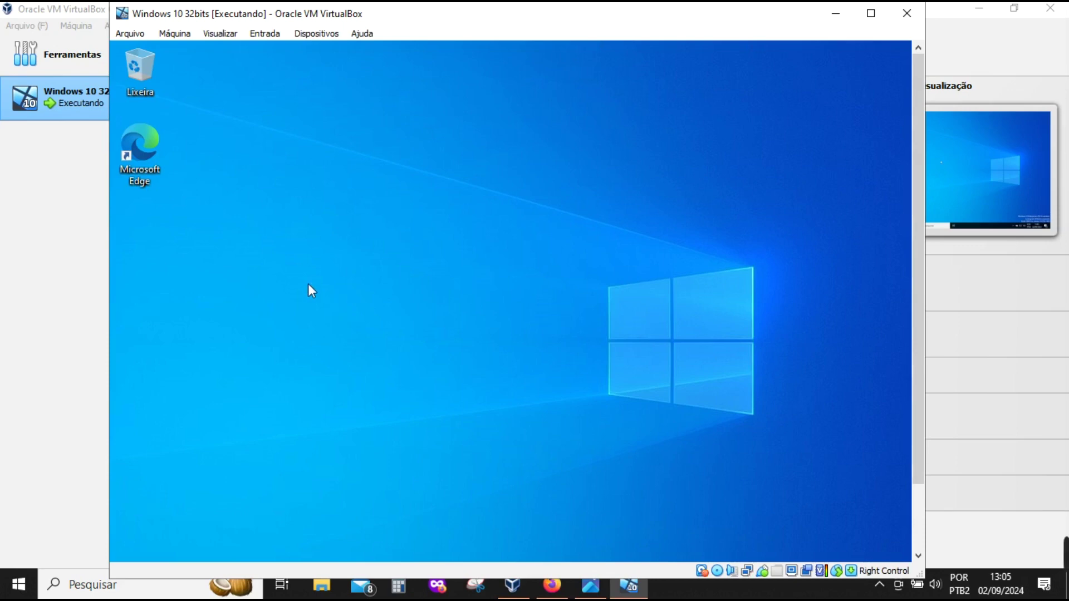
Minimize the virtual machine and VirtualBox manager windows and switch to the open image Como Instalar o Windows 10 na sua máquina VirtualBox.png.
click(832, 17)
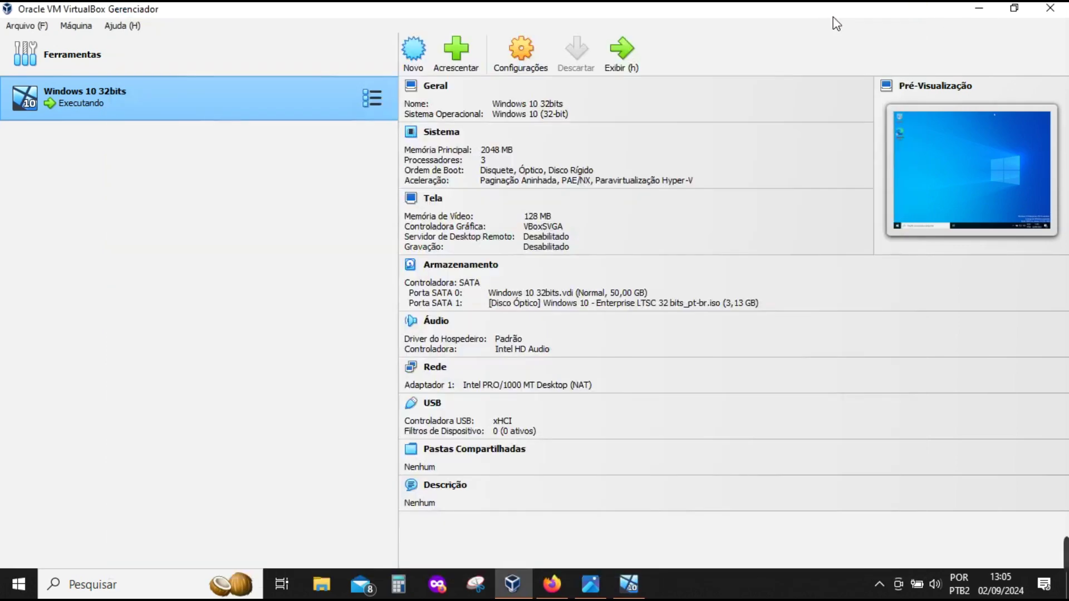
click(971, 16)
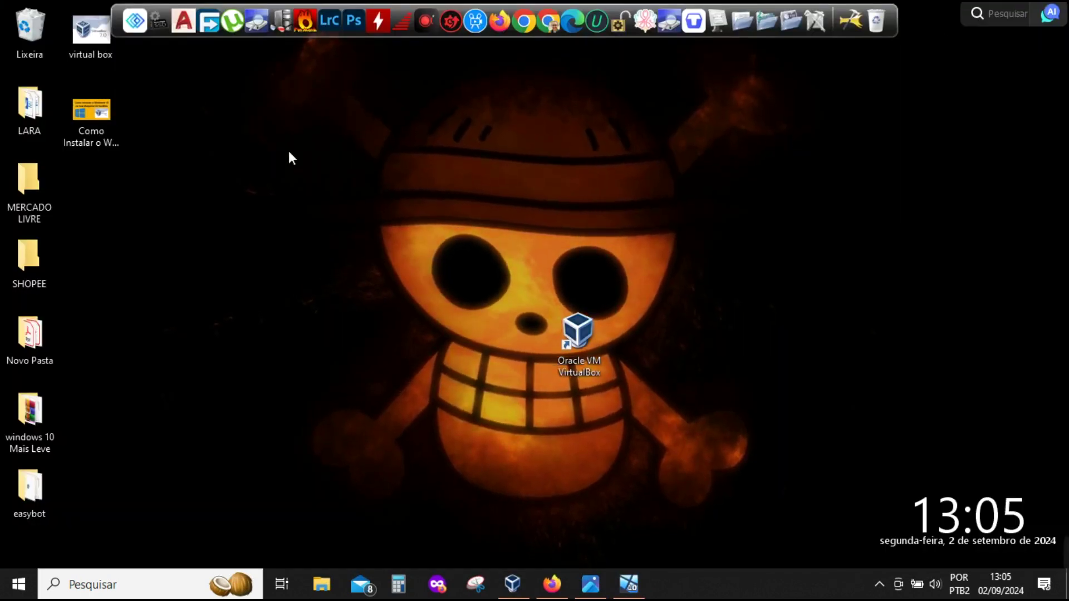
mouse_move(587, 590)
click(587, 512)
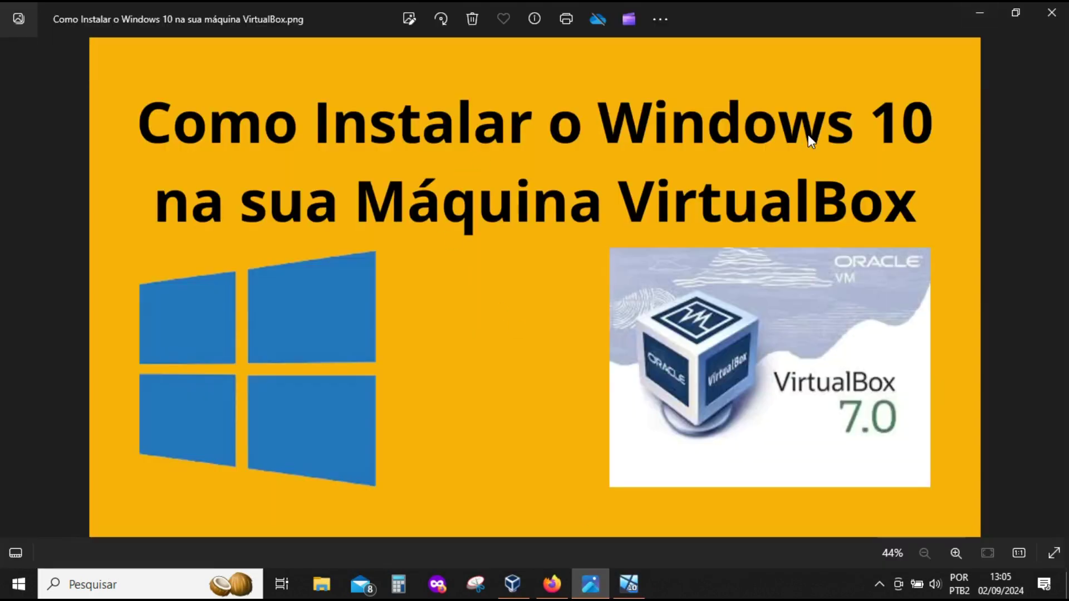